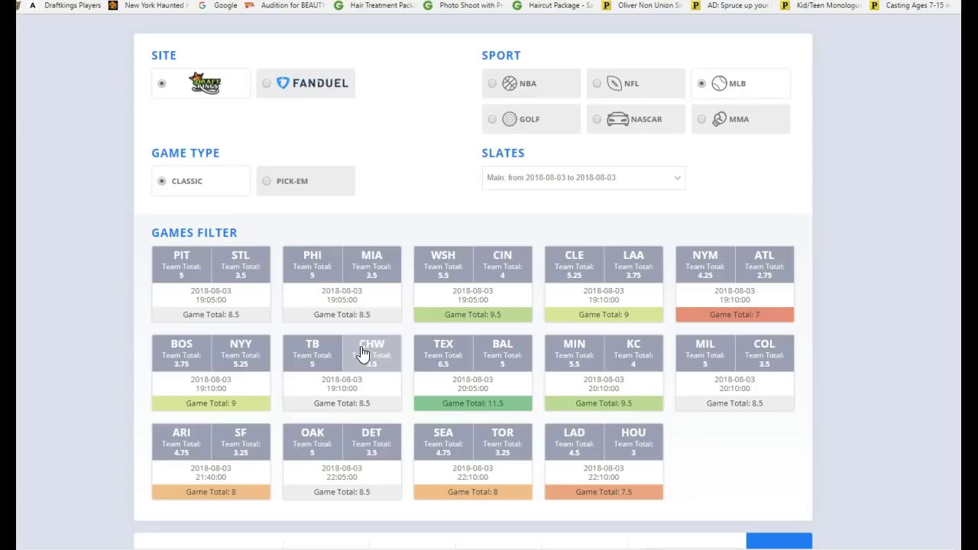
left_click(366, 358)
left_click(715, 347)
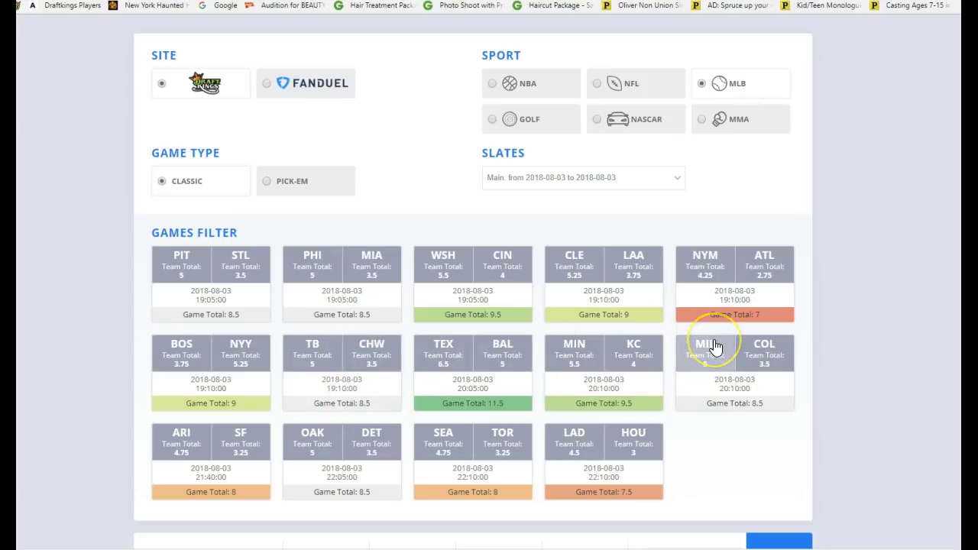
left_click(695, 331)
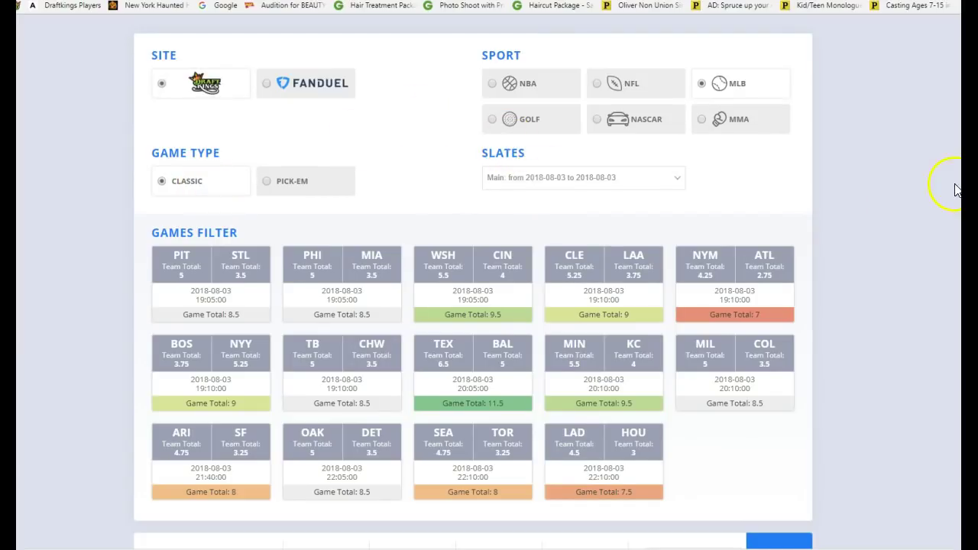
Turn off hitters stacking and clear the name filter from the player search
scroll(921, 196, "down", 3)
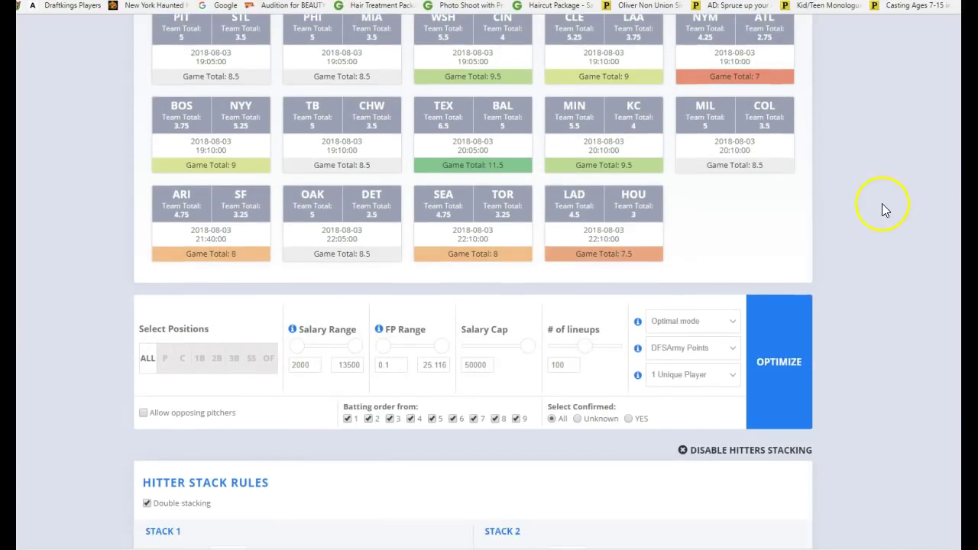
scroll(880, 208, "up", 2)
scroll(867, 210, "down", 5)
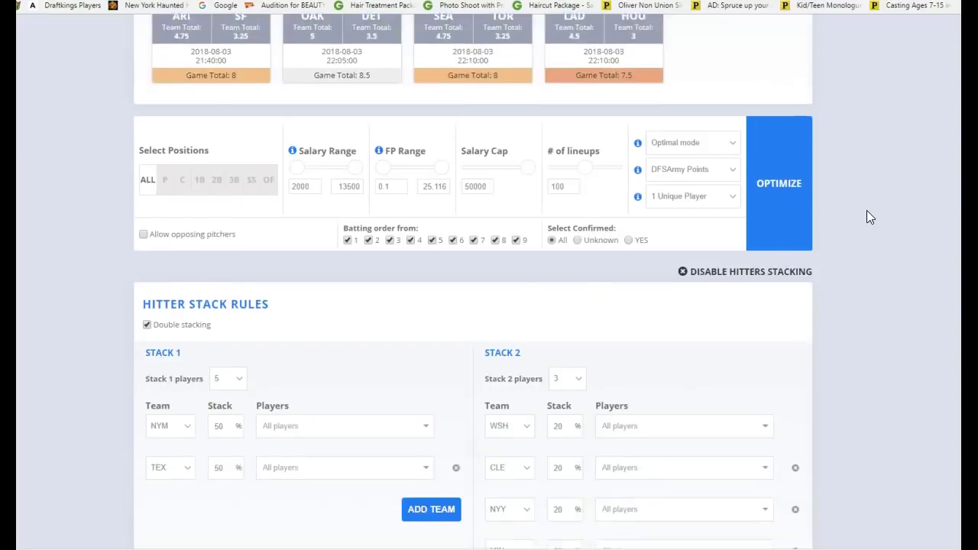
left_click(725, 156)
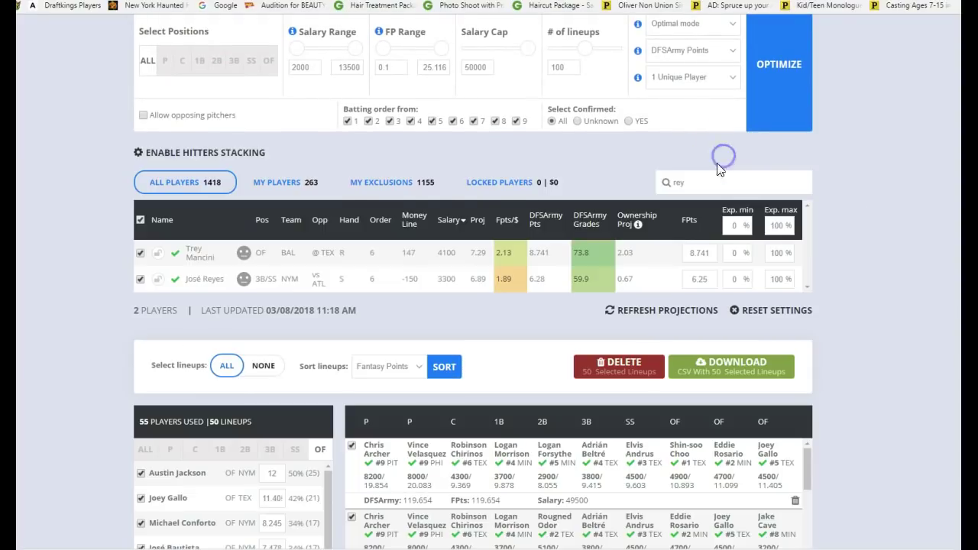
double_click(742, 191)
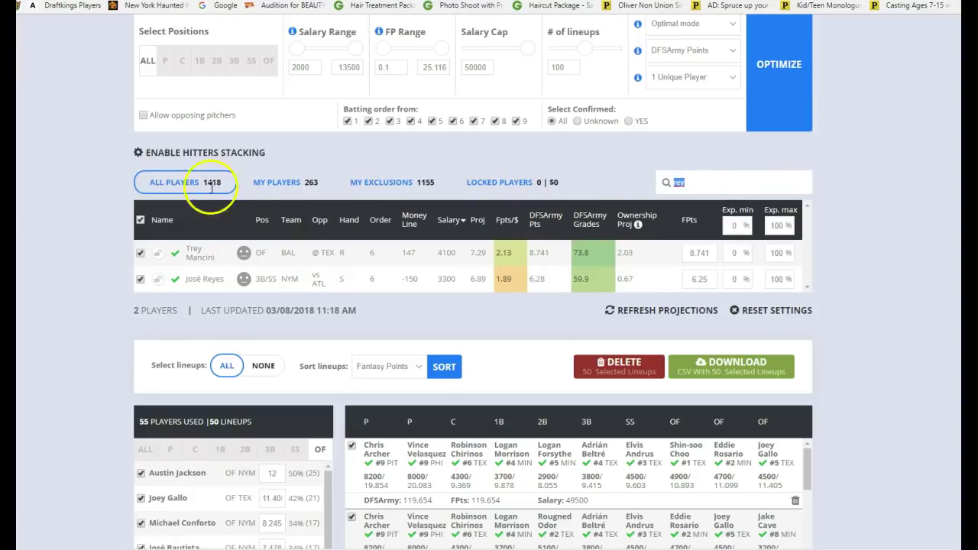
key("BackSpace")
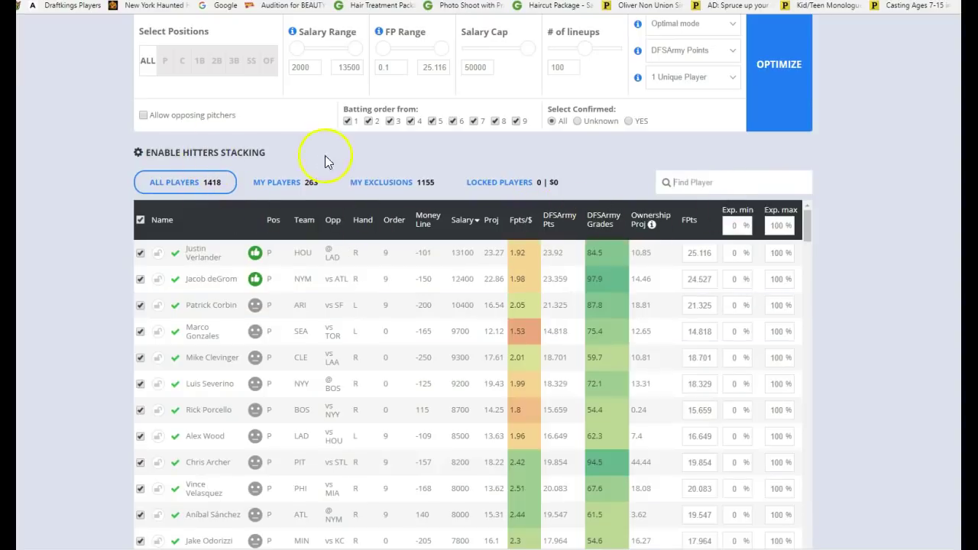
Enable hitters stacking again and turn off double stacking in the hitter stack rules
left_click(253, 156)
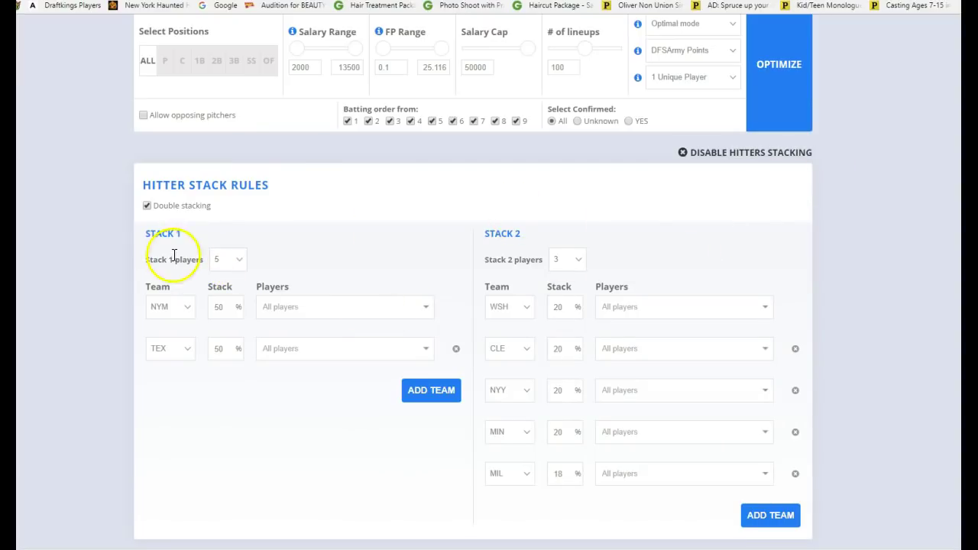
left_click(147, 206)
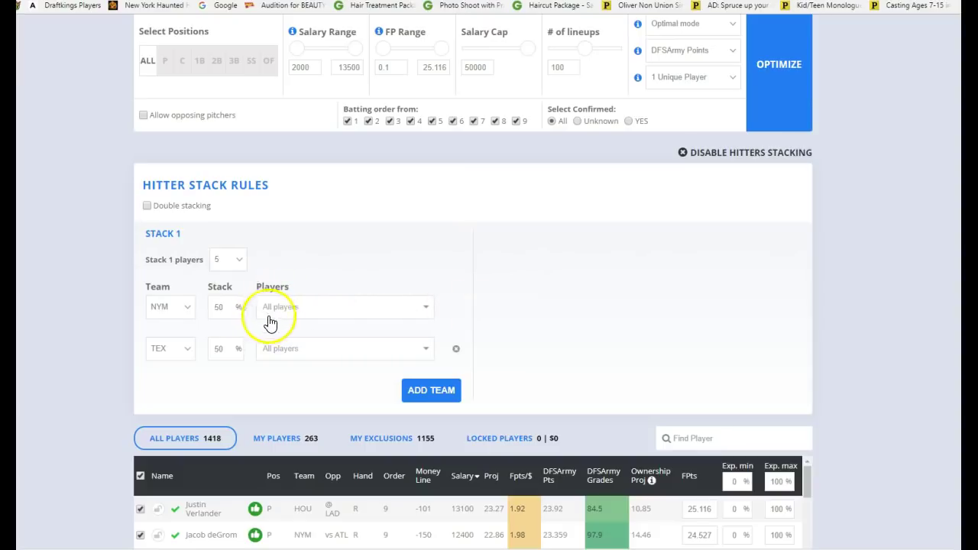
scroll(252, 321, "down", 1)
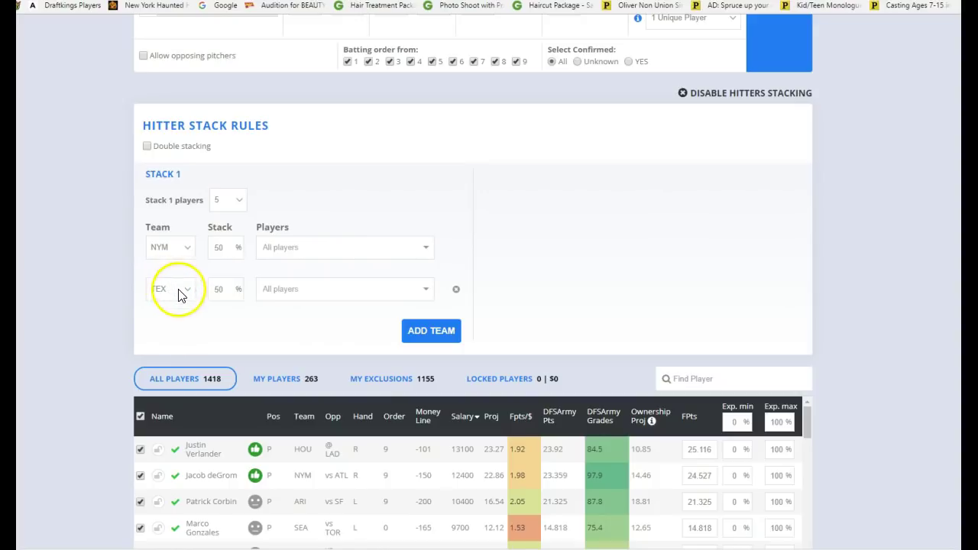
Set the number of lineups to 20 and run the optimizer with the single NYM and TEX stacks
scroll(642, 277, "up", 2)
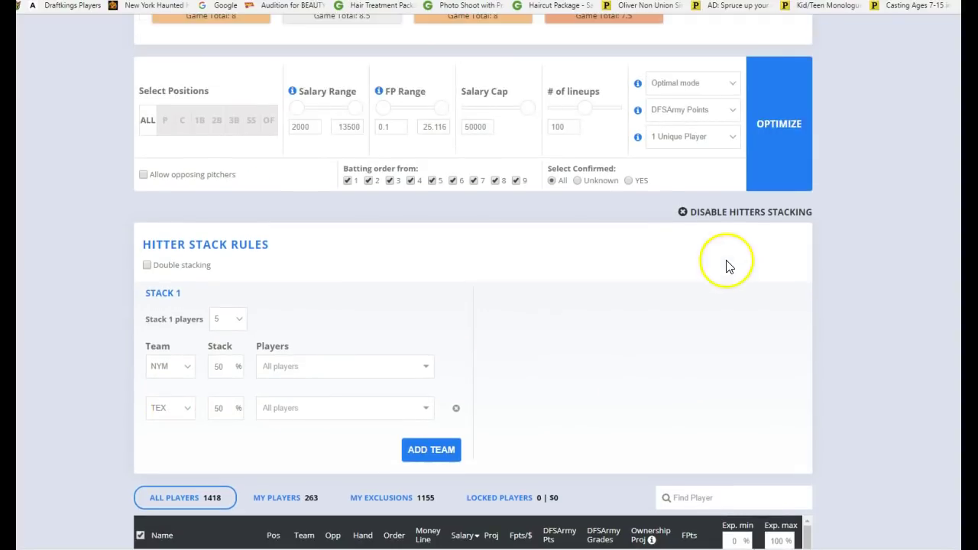
double_click(578, 128)
type("20")
left_click(762, 166)
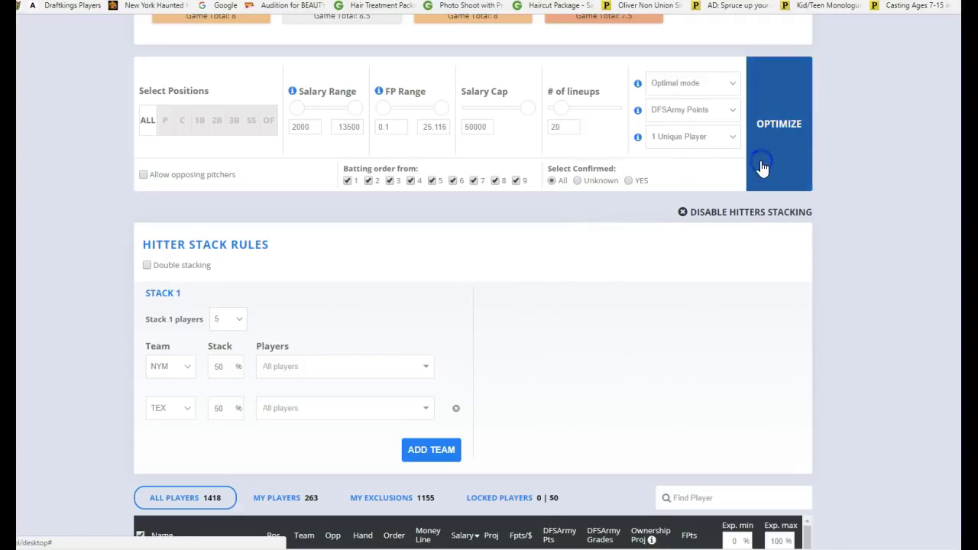
Examine the generated single-stack lineups from first to last, checking which hitters fill out each NYM or TEX stack
scroll(786, 179, "down", 17)
scroll(814, 208, "up", 5)
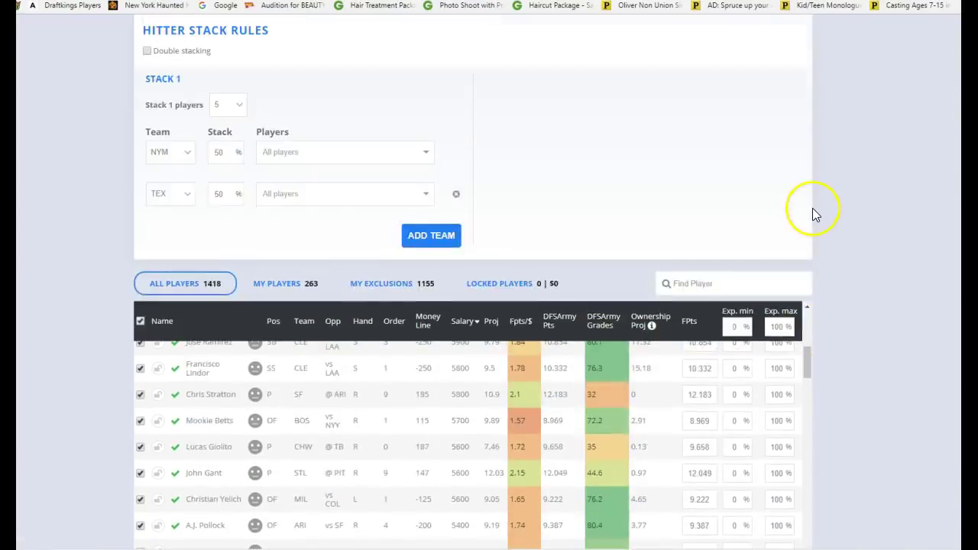
scroll(813, 208, "up", 3)
scroll(801, 317, "down", 7)
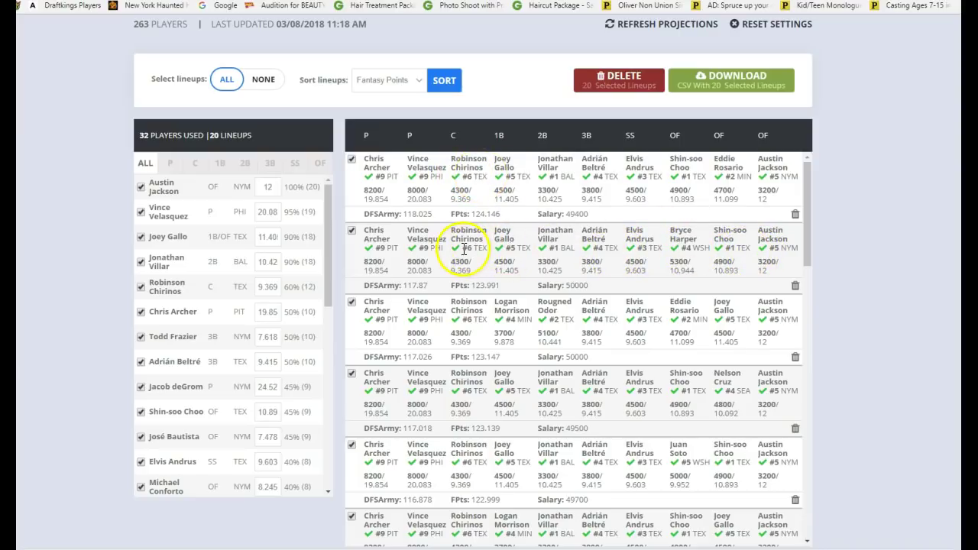
scroll(547, 365, "down", 3)
scroll(548, 364, "down", 10)
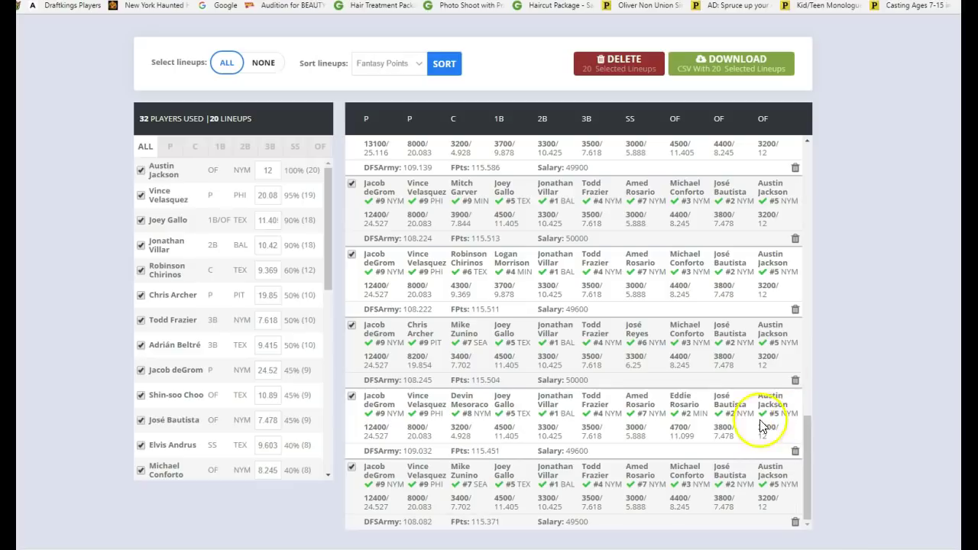
Turn double stacking back on in the hitter stack rules
scroll(571, 417, "up", 15)
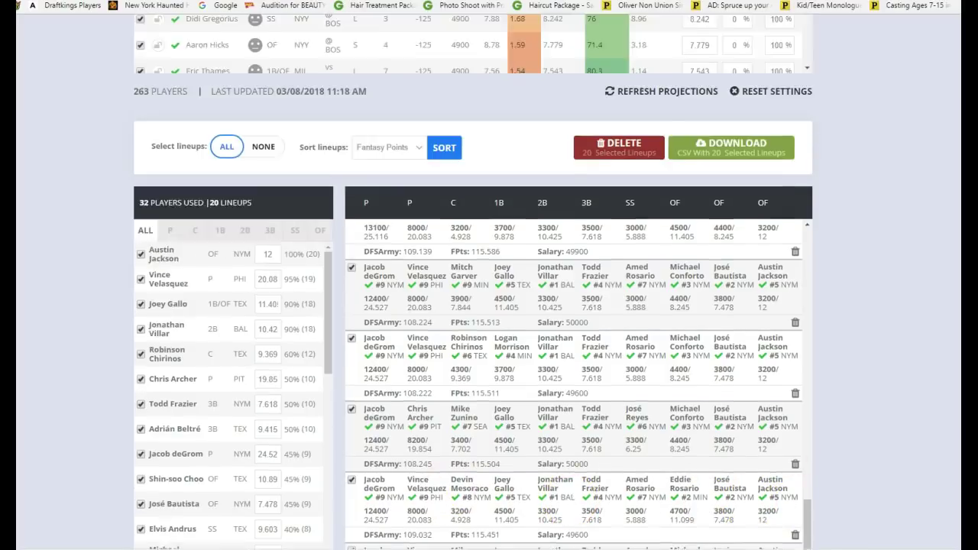
scroll(571, 417, "up", 2)
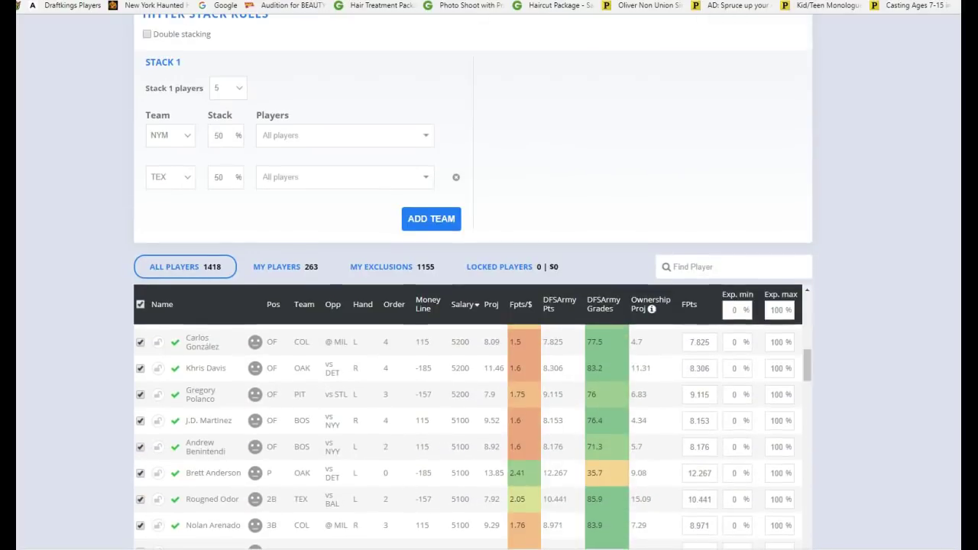
scroll(834, 336, "up", 3)
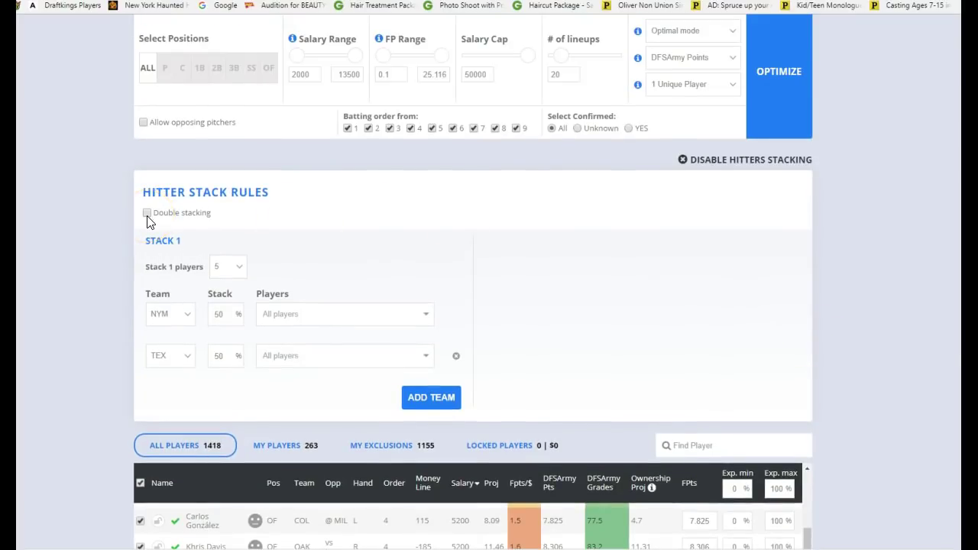
left_click(147, 217)
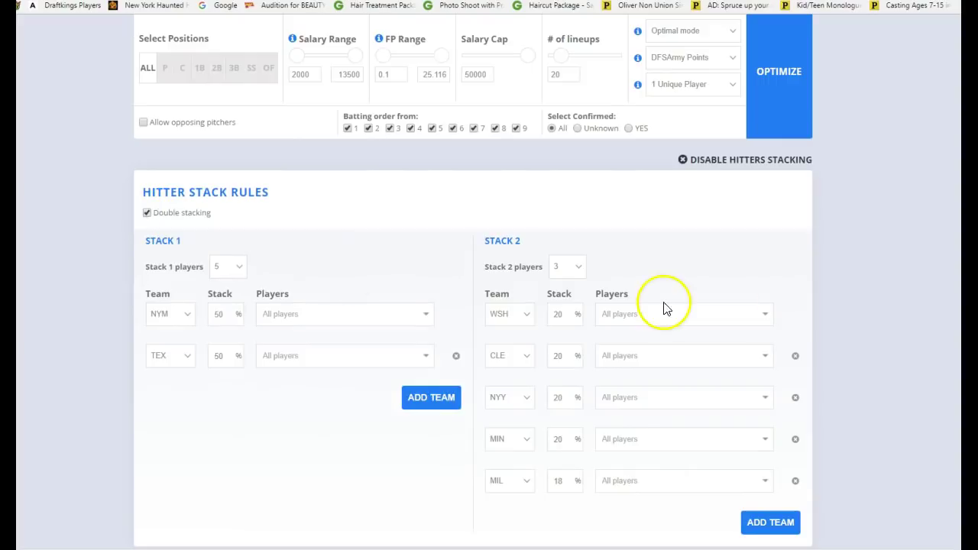
Set Stack 1 to 4 players and Stack 2 to 3 players
scroll(878, 268, "down", 1)
scroll(904, 256, "down", 1)
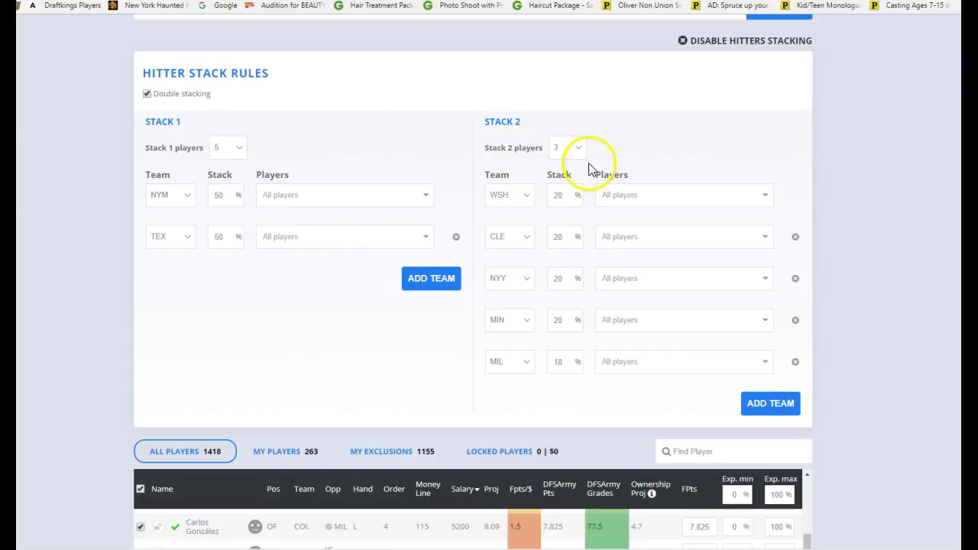
left_click(239, 149)
left_click(229, 184)
left_click(574, 148)
left_click(566, 175)
left_click(578, 147)
left_click(568, 175)
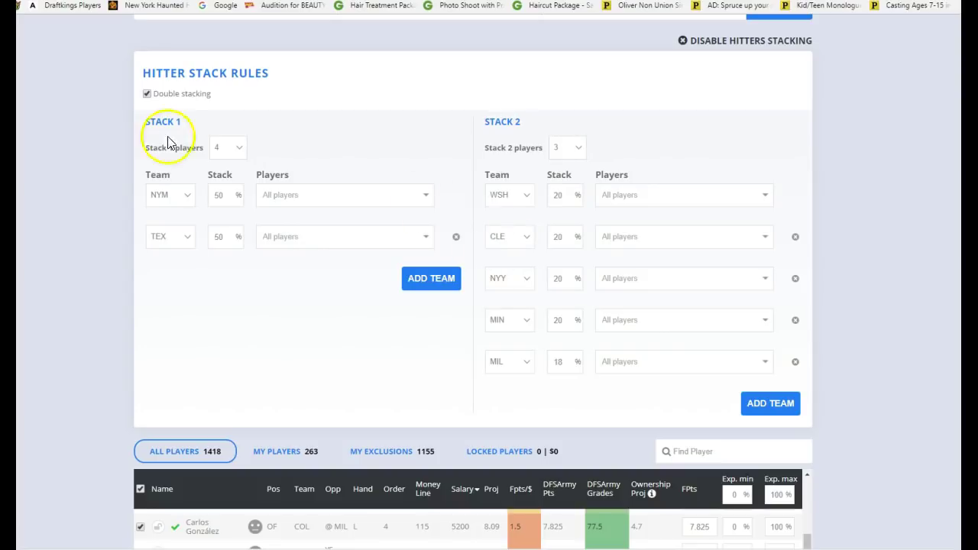
Switch the Stack 1 size between 5 and 4 players, ending on 5
left_click(243, 149)
left_click(217, 194)
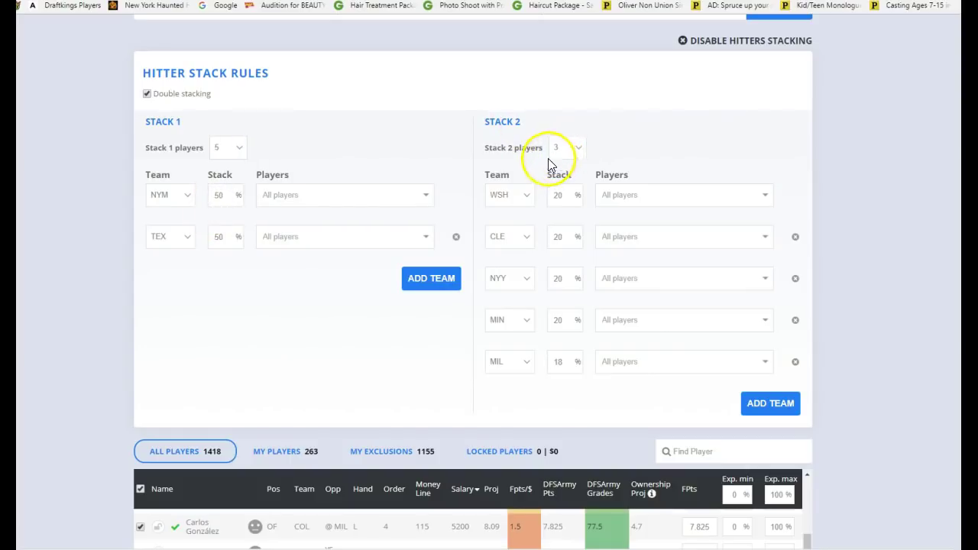
left_click(237, 142)
left_click(218, 184)
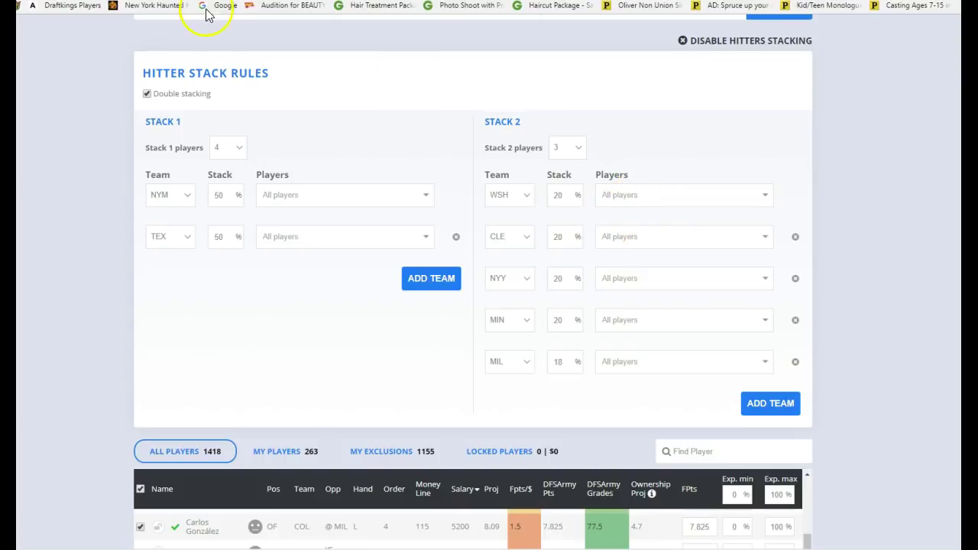
left_click(234, 148)
left_click(220, 194)
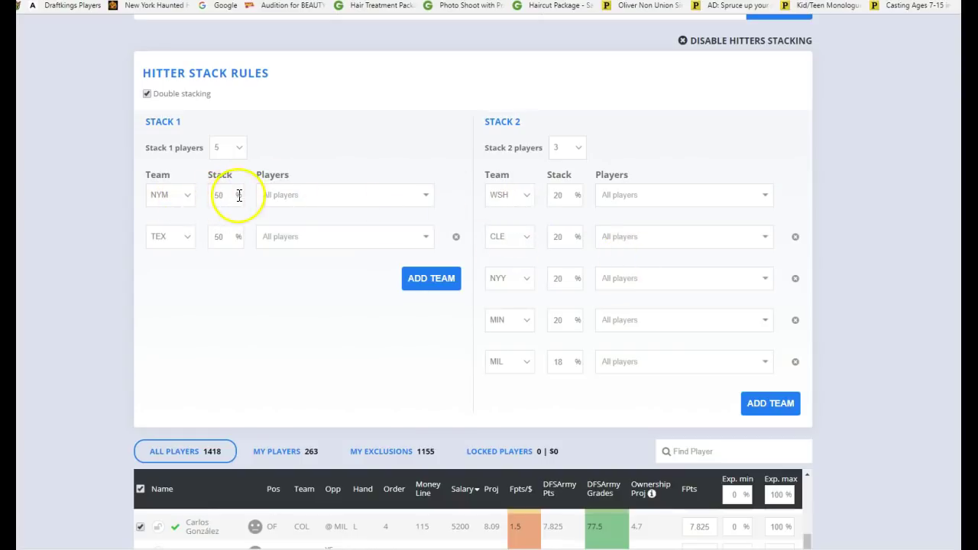
Set the number of lineups to 100 for the double-stack run
scroll(710, 191, "up", 3)
left_click(563, 133)
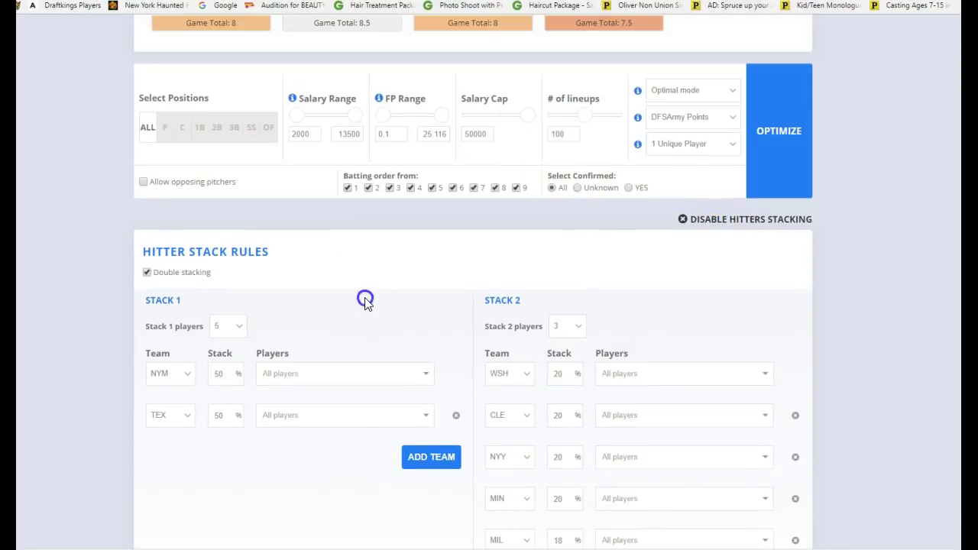
scroll(362, 293, "down", 1)
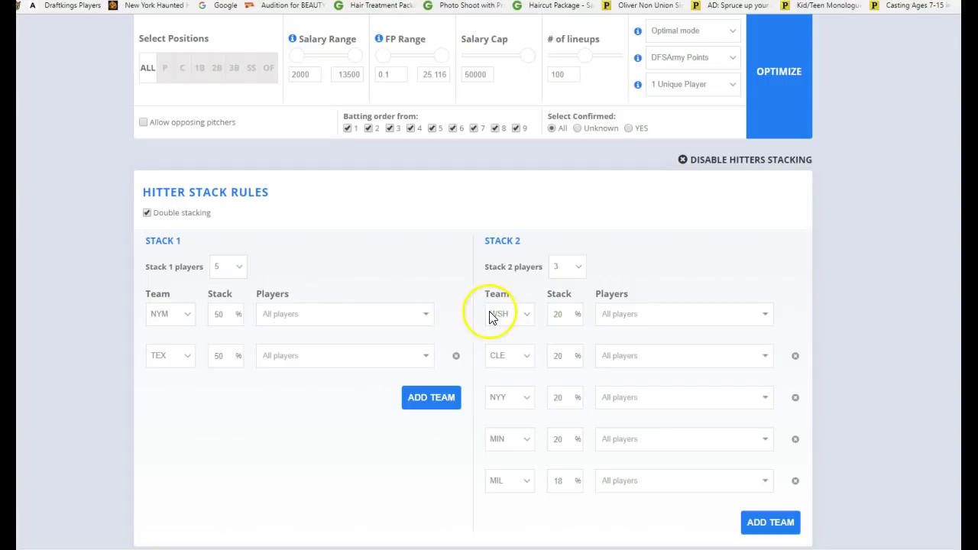
left_click(571, 355)
Run the optimizer with the double-stack rules and abort it during lineup generation
left_click(804, 93)
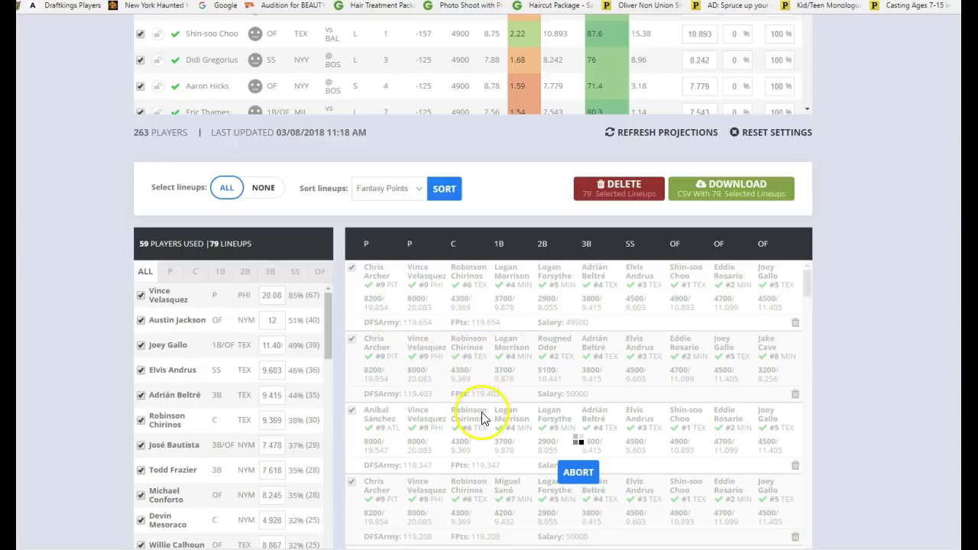
scroll(481, 413, "down", 2)
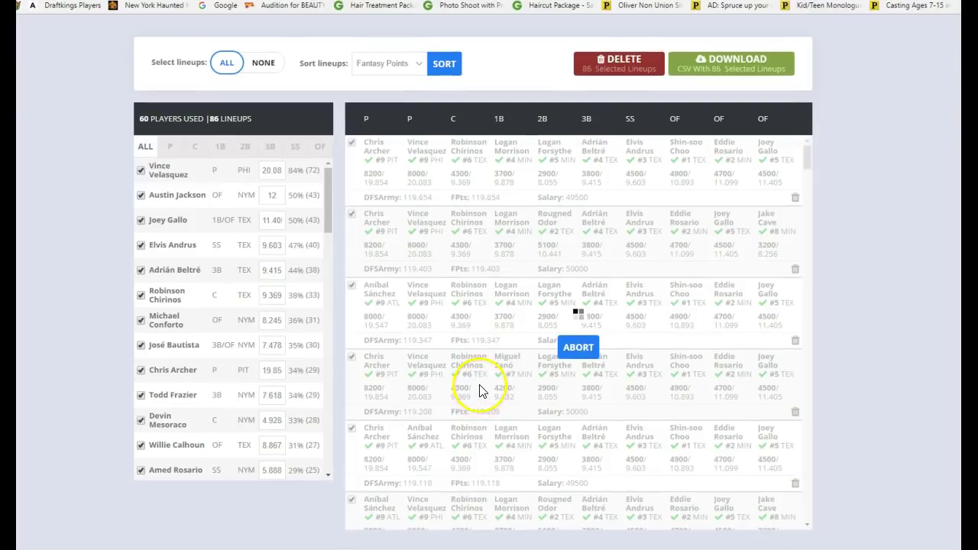
left_click(585, 338)
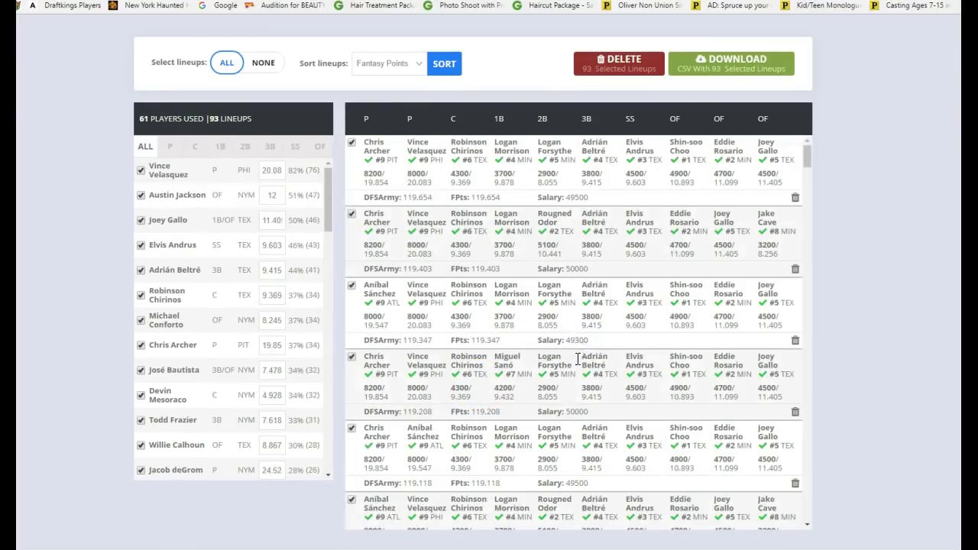
Examine the double-stack lineups to see how the TEX hitters are paired with the Stack 2 teams
scroll(583, 359, "down", 5)
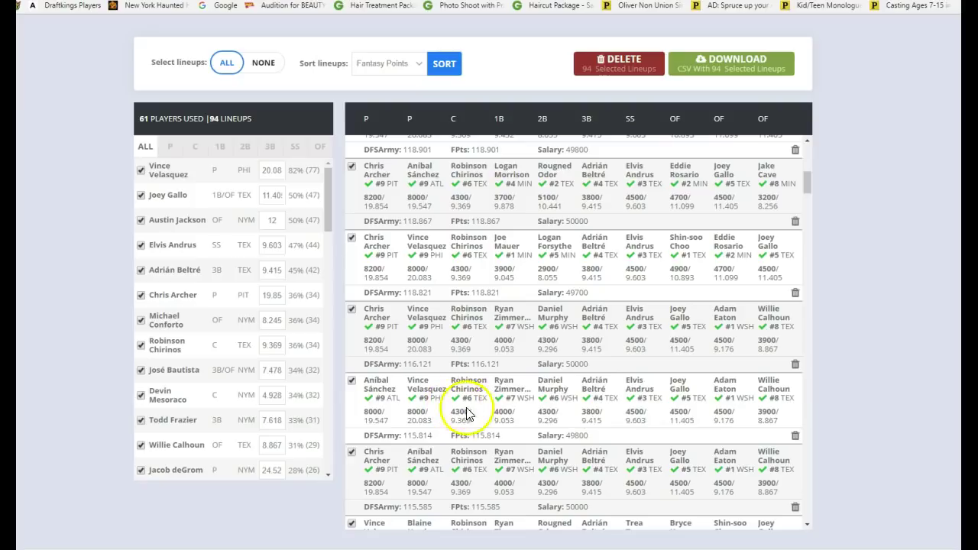
scroll(712, 418, "down", 2)
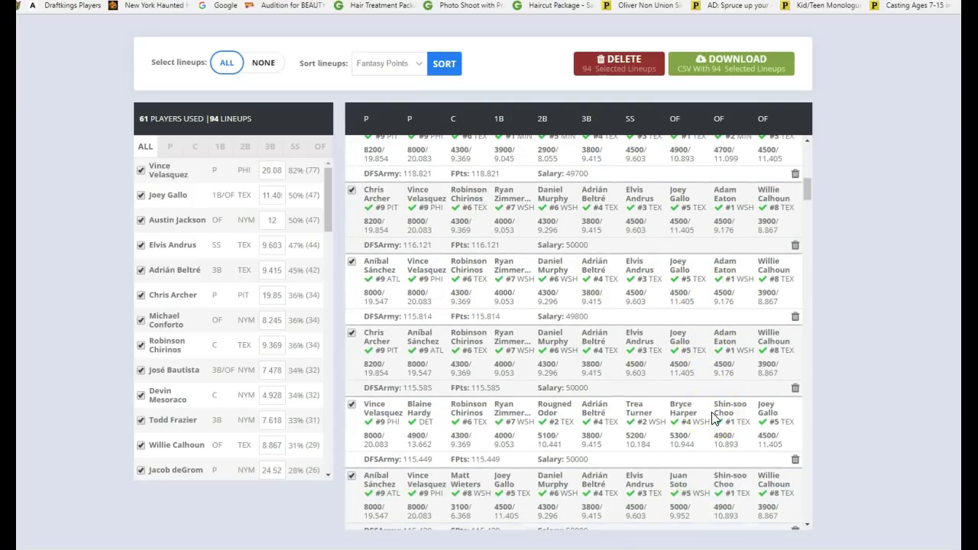
scroll(713, 418, "down", 1)
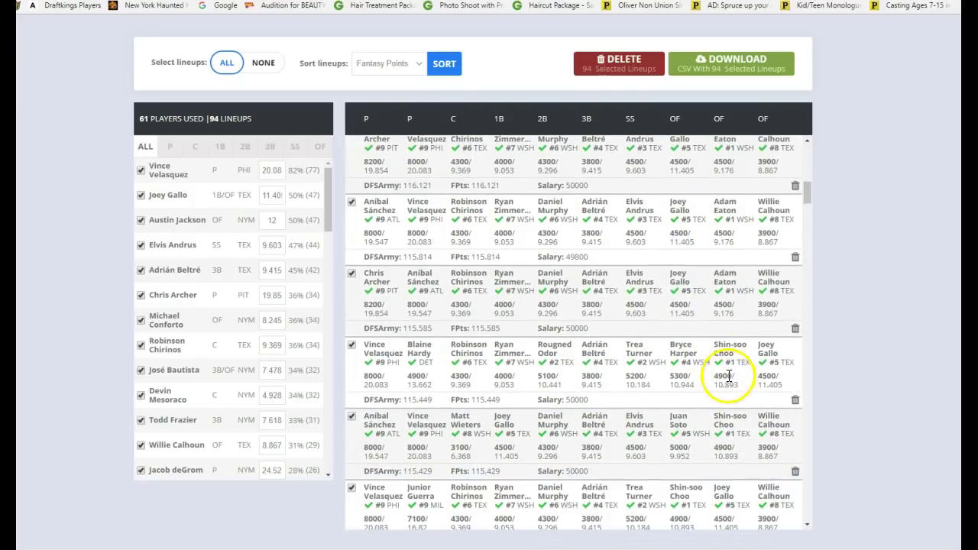
scroll(732, 385, "down", 3)
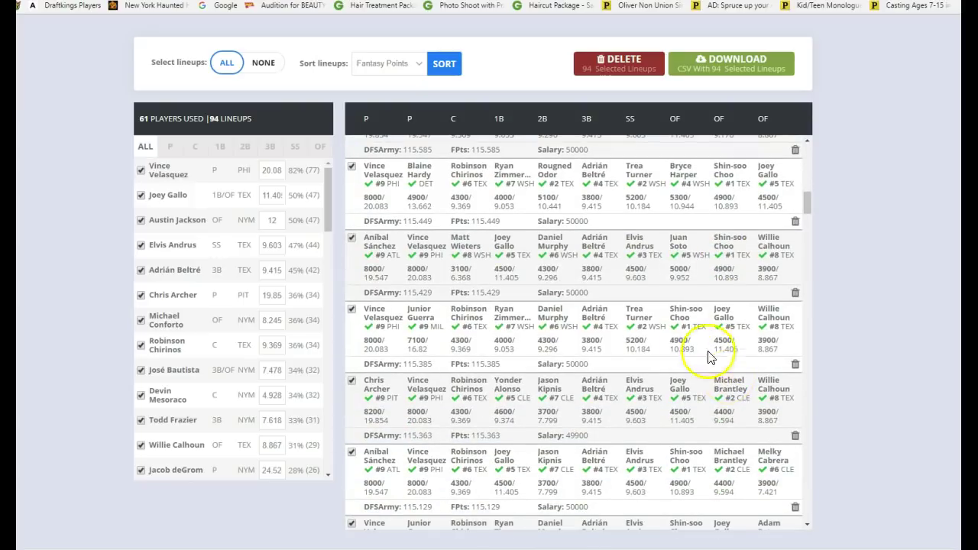
scroll(709, 356, "down", 3)
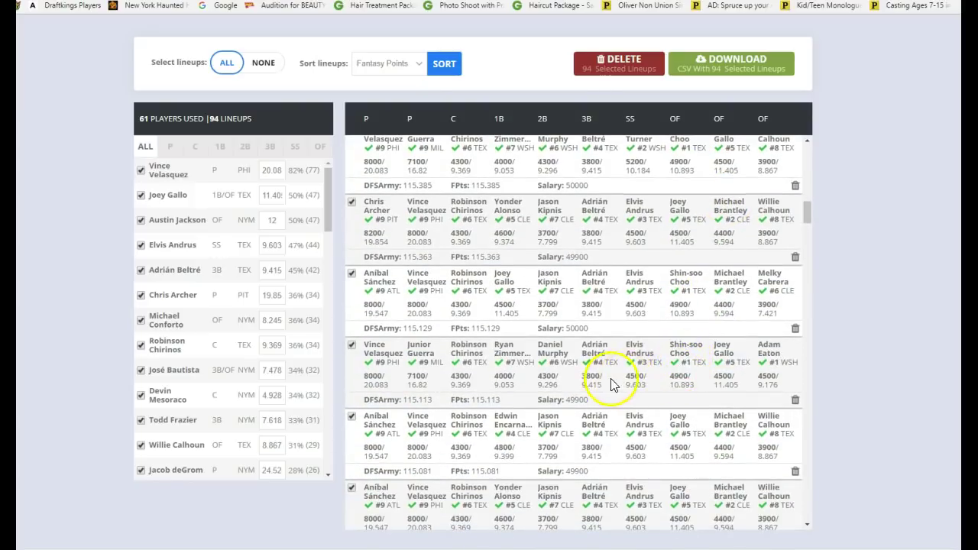
scroll(611, 386, "down", 6)
scroll(618, 390, "down", 6)
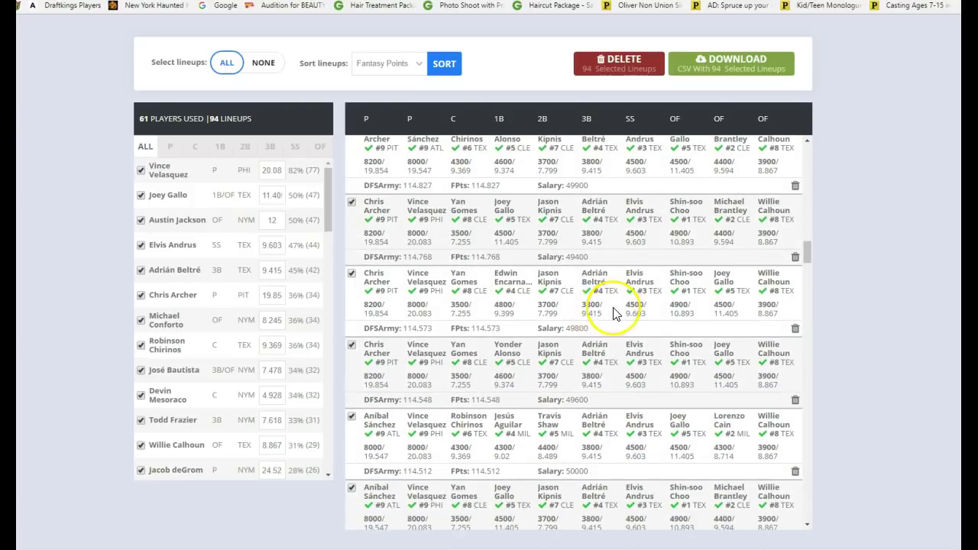
Compare the double-stack lineups with the stack rules, examining how the TEX and NYM hitters are paired with CLE, MIN, NYY and WSH
scroll(914, 195, "up", 6)
scroll(895, 211, "up", 5)
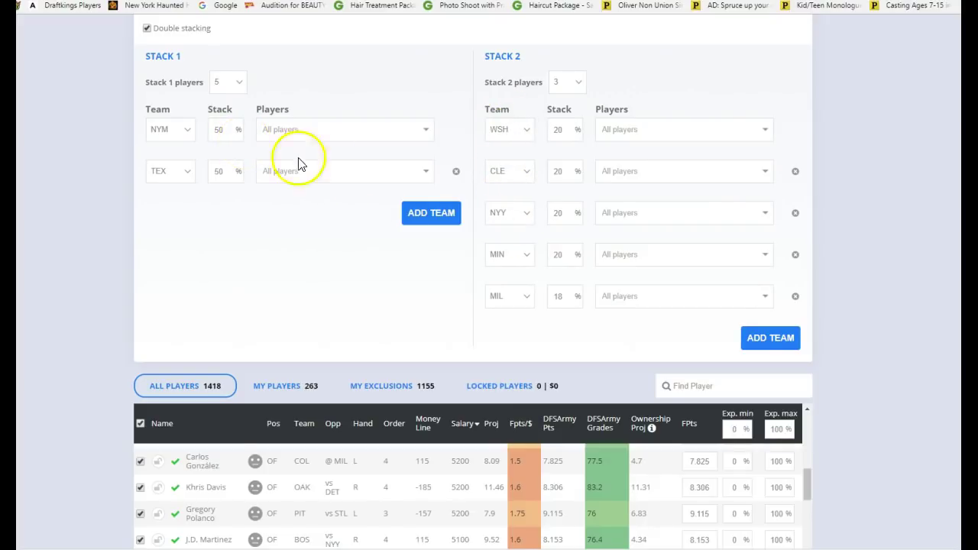
scroll(298, 164, "down", 15)
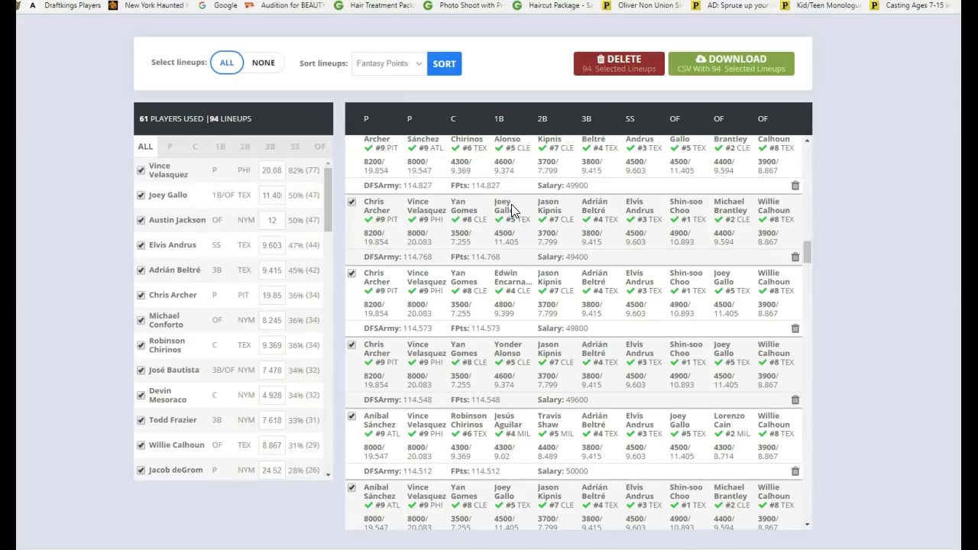
scroll(466, 382, "down", 12)
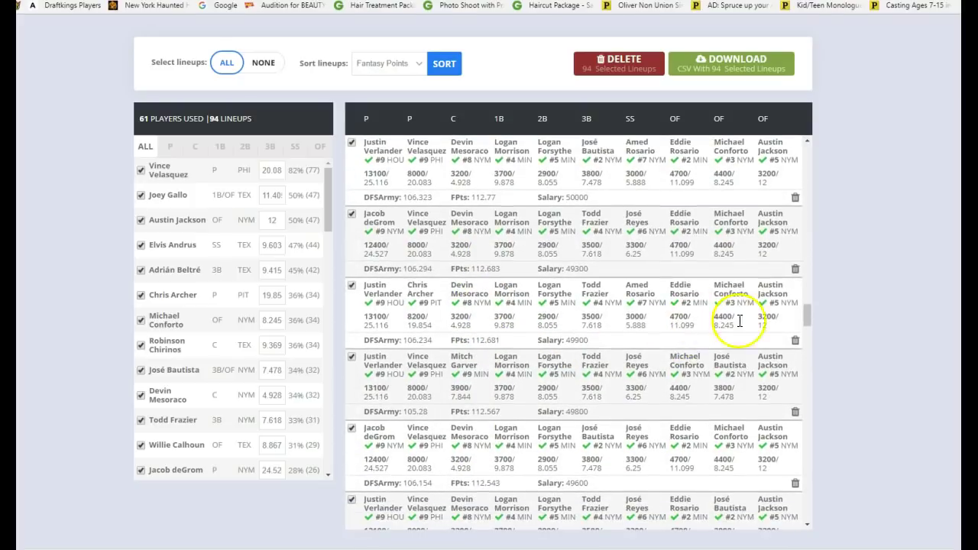
left_click_drag(808, 316, 809, 331)
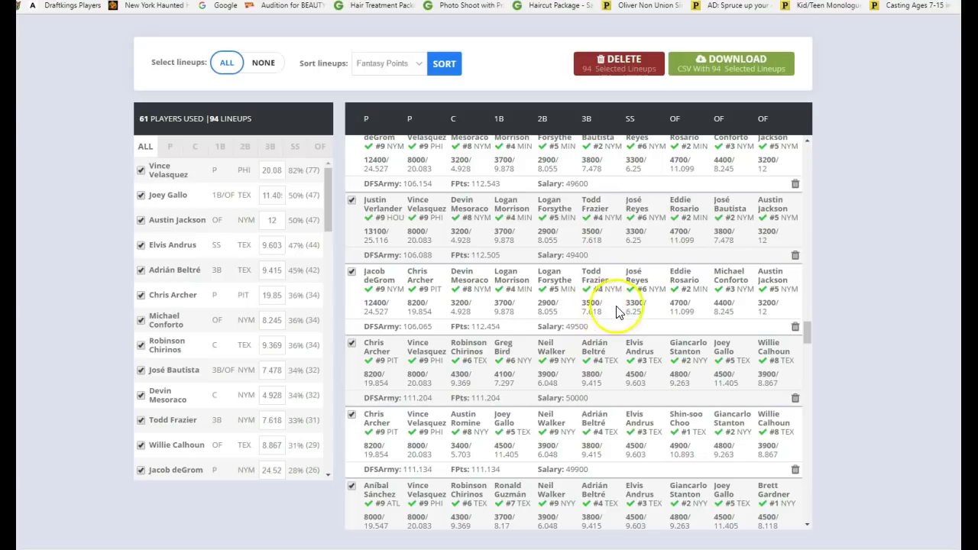
scroll(617, 312, "down", 2)
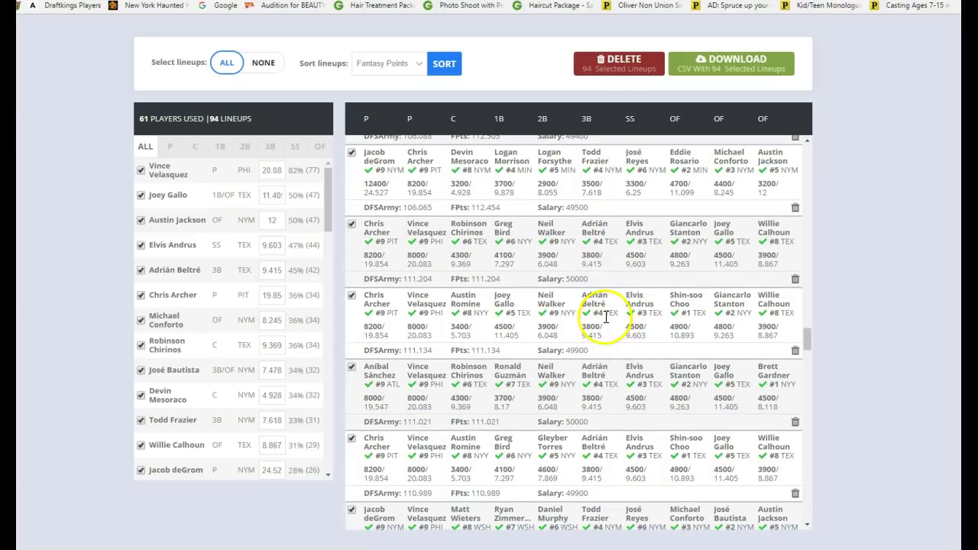
scroll(605, 316, "down", 2)
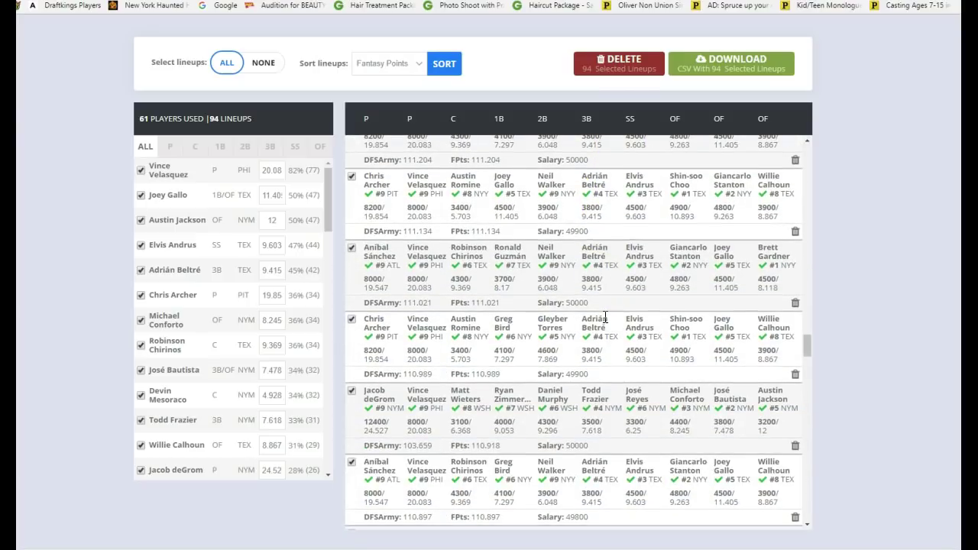
scroll(606, 317, "down", 4)
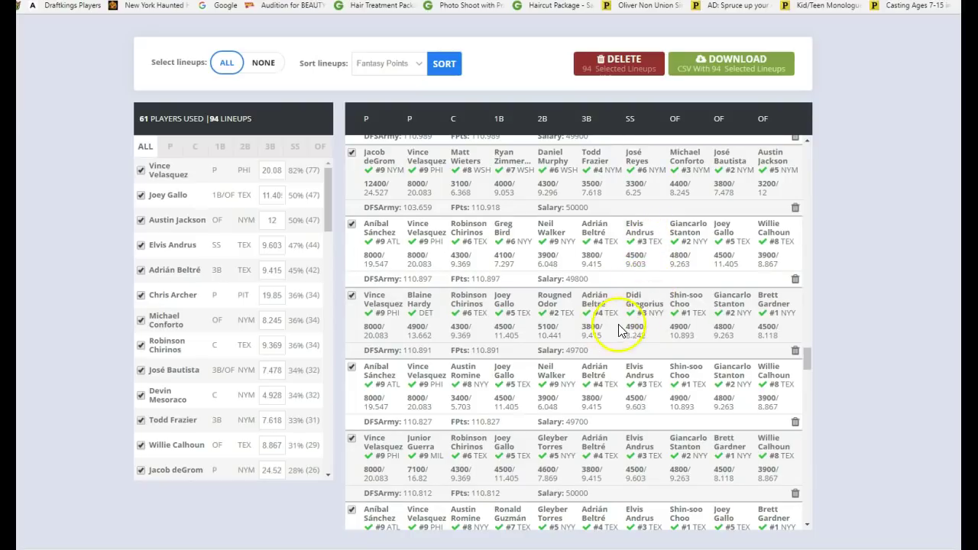
scroll(620, 328, "down", 1)
scroll(620, 329, "down", 5)
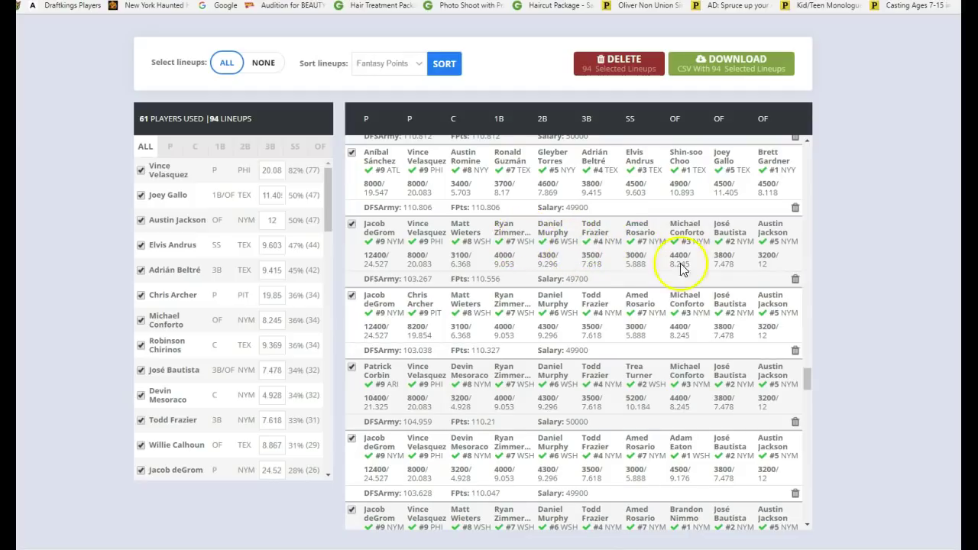
Change the fifth Stack 2 team from MIL to TEX so that TEX is in both stacks
scroll(819, 272, "up", 10)
scroll(828, 268, "up", 5)
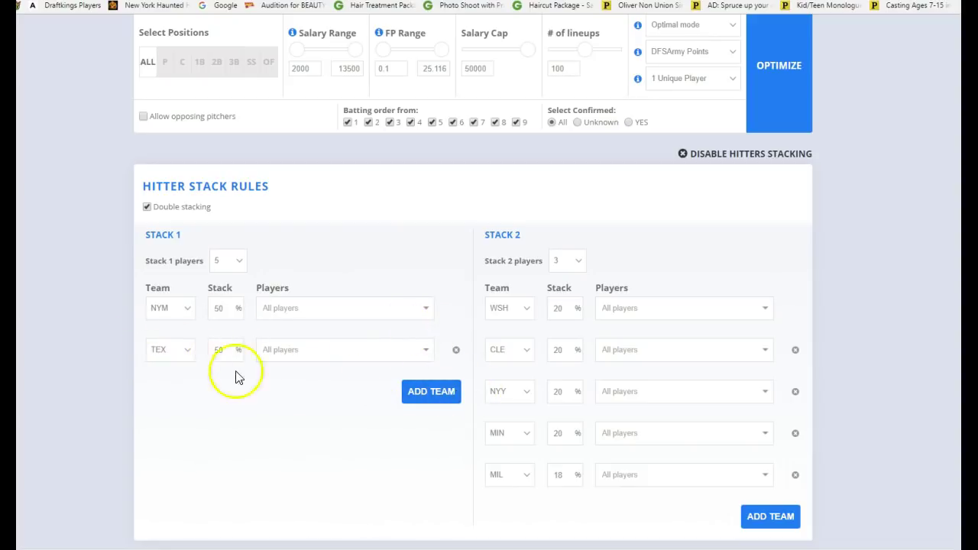
left_click(518, 475)
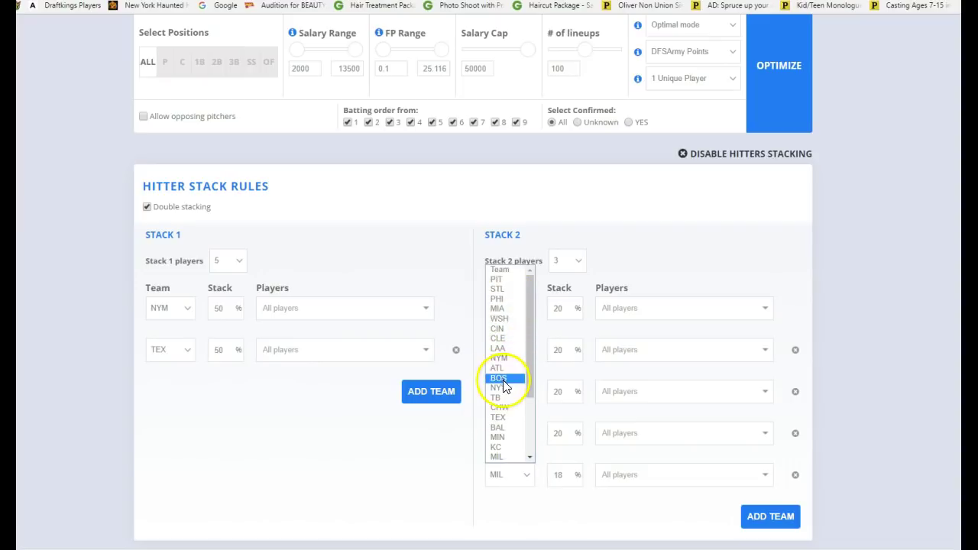
scroll(504, 386, "down", 3)
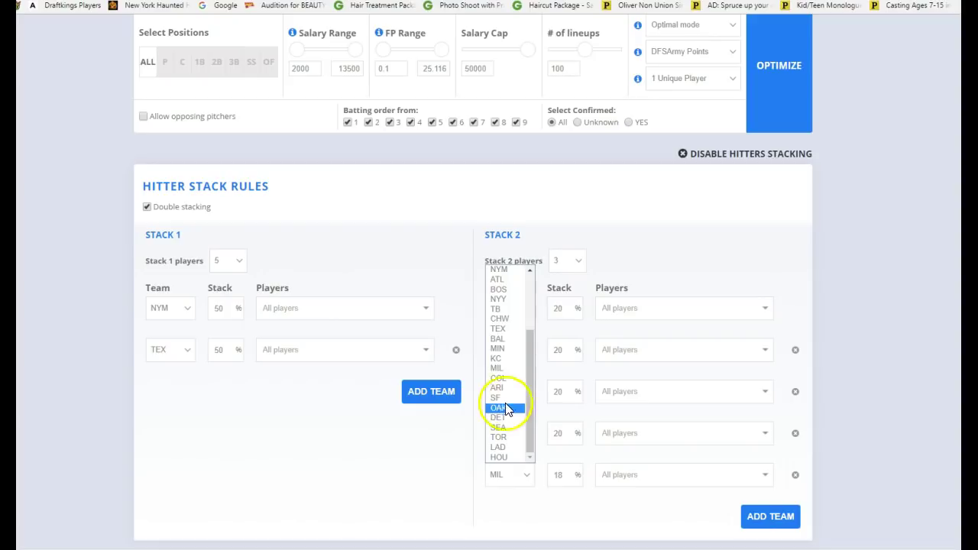
scroll(504, 419, "up", 3)
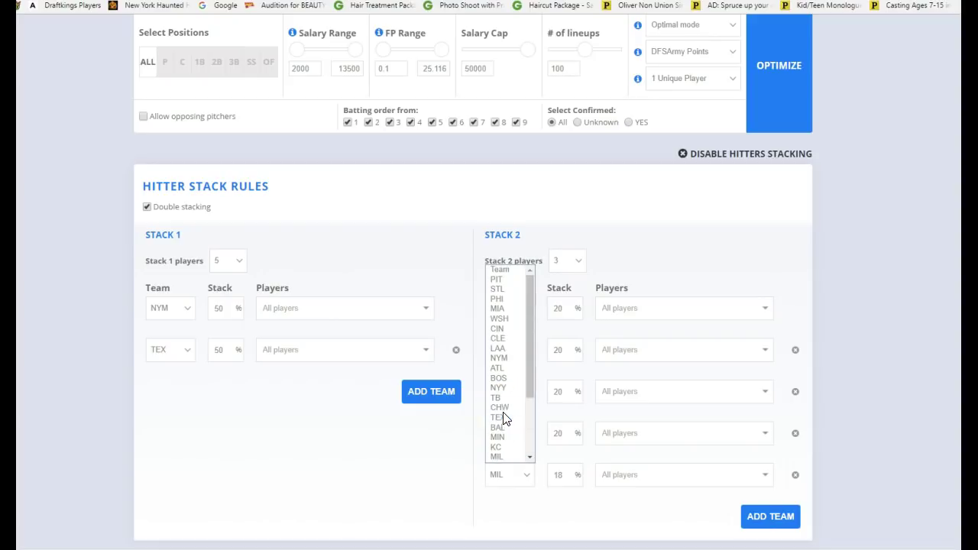
left_click(500, 418)
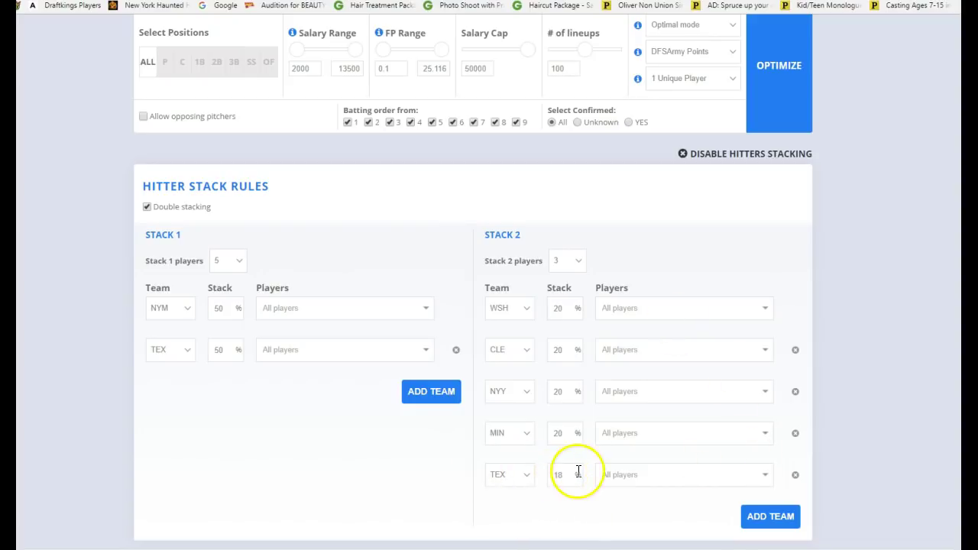
left_click(506, 472)
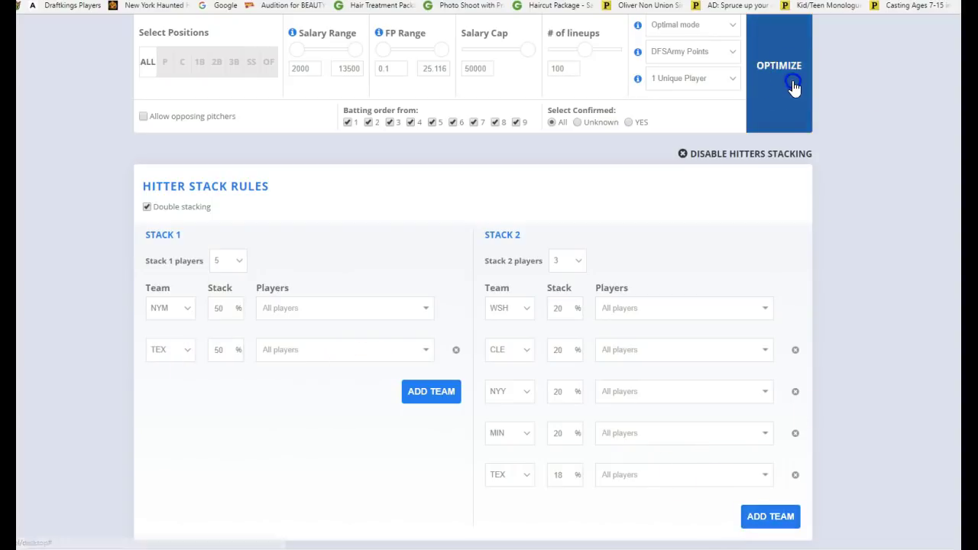
Run the optimizer with TEX included in both stacks and bring the generated lineups into view
scroll(879, 167, "down", 4)
scroll(876, 164, "down", 3)
scroll(876, 175, "up", 7)
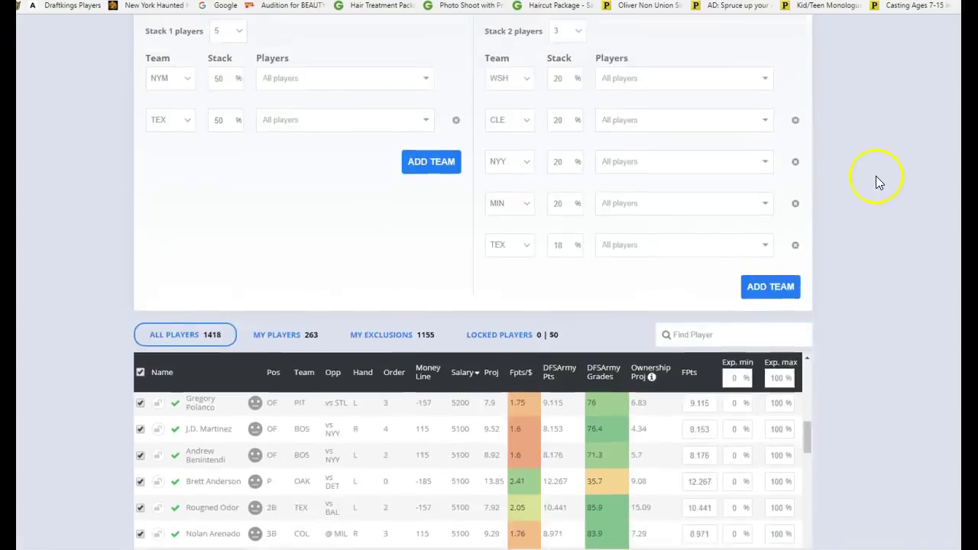
left_click(787, 106)
scroll(934, 173, "down", 10)
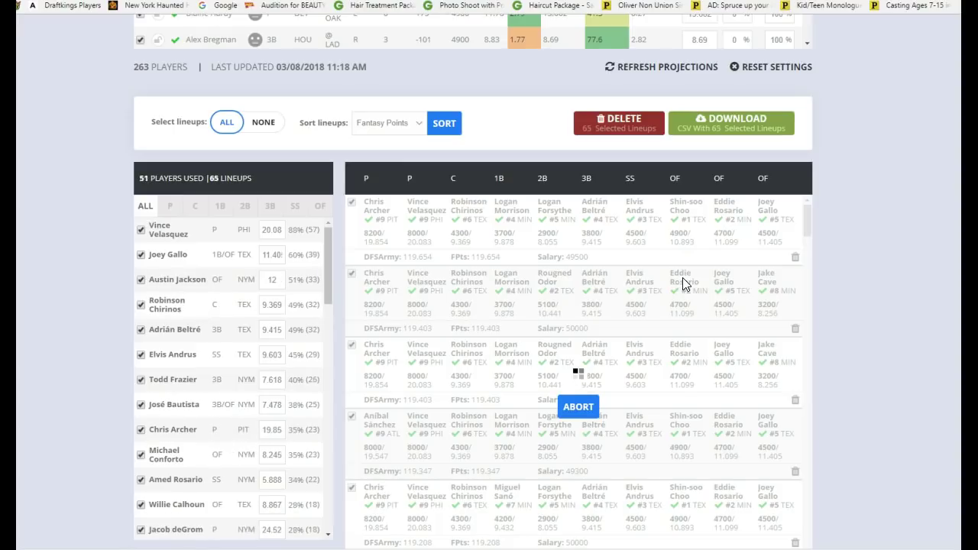
scroll(684, 284, "down", 1)
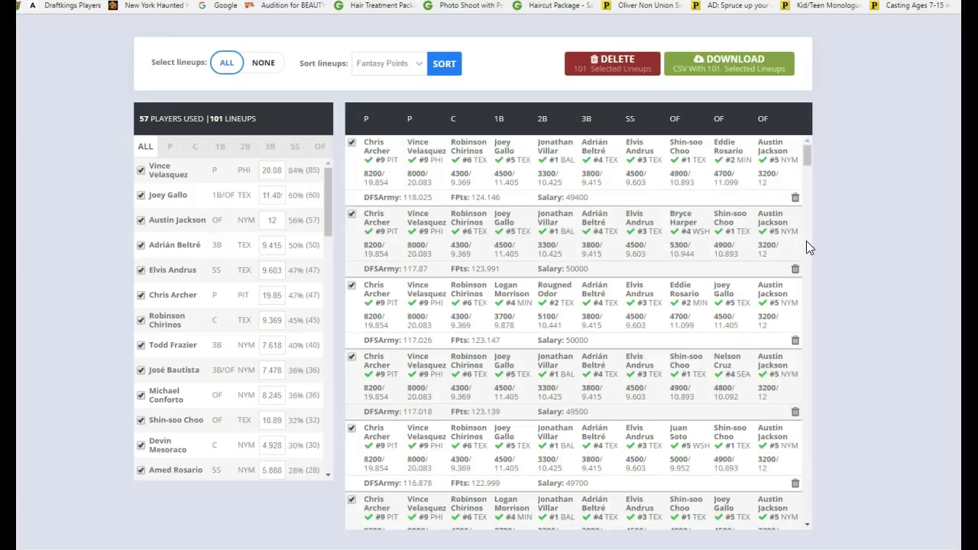
Change the second Stack 2 team from CLE to NYM
scroll(806, 240, "up", 3)
scroll(815, 234, "down", 3)
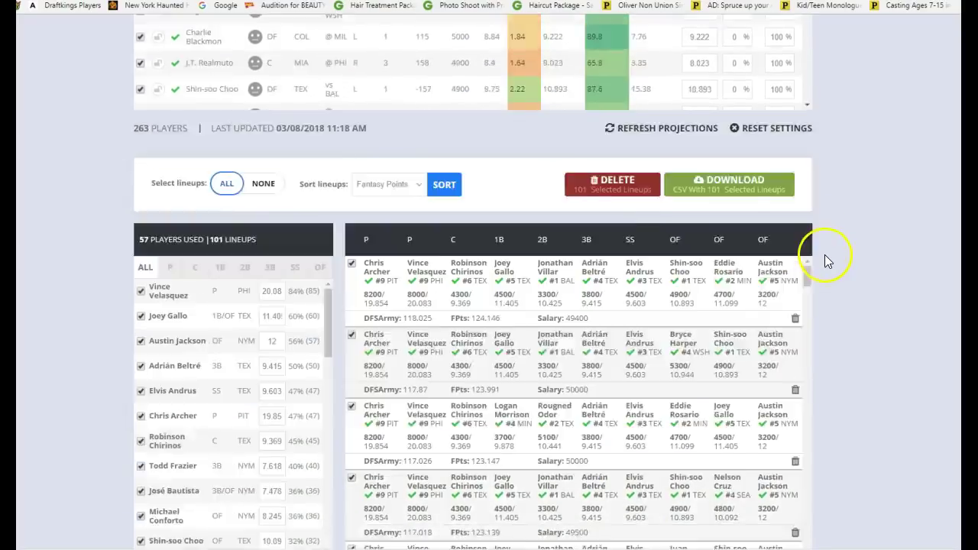
scroll(837, 256, "up", 15)
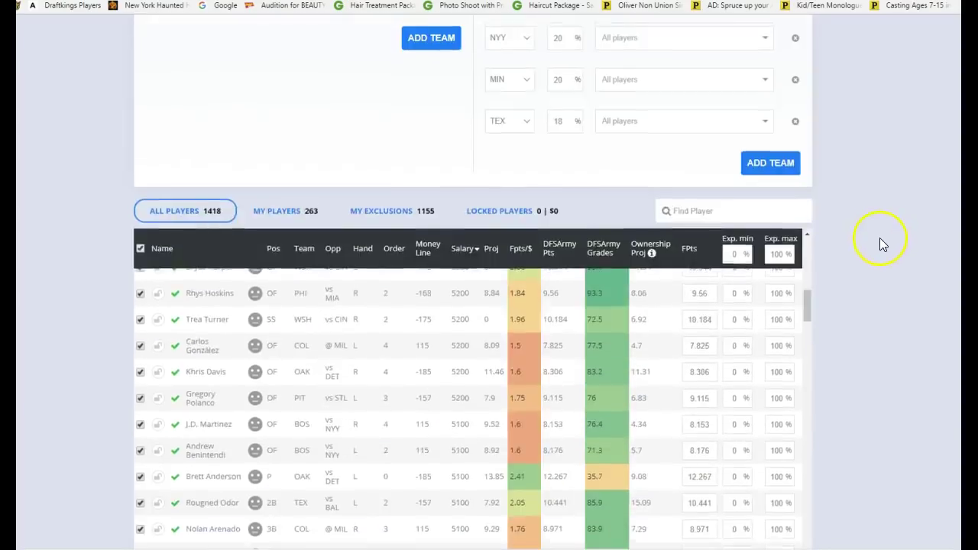
scroll(845, 244, "up", 1)
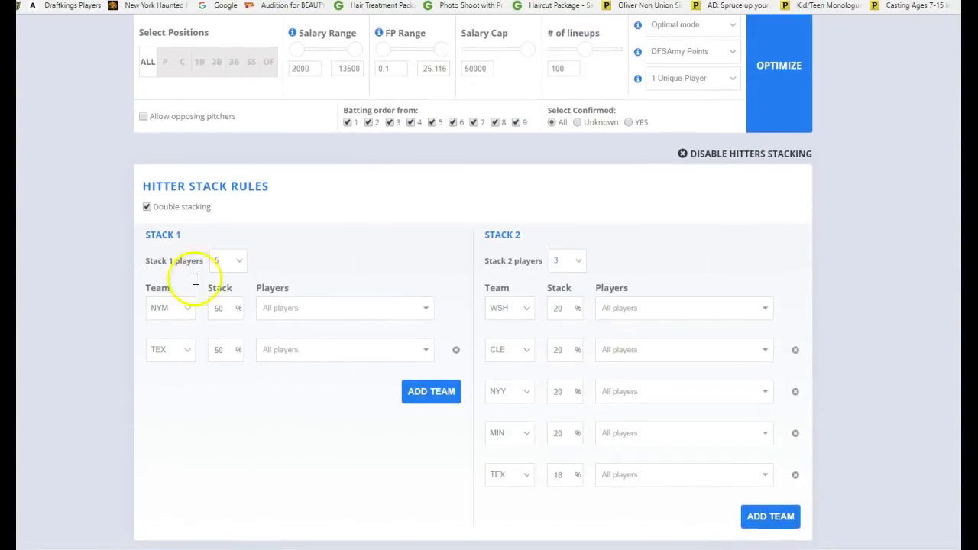
left_click(376, 428)
left_click(389, 433)
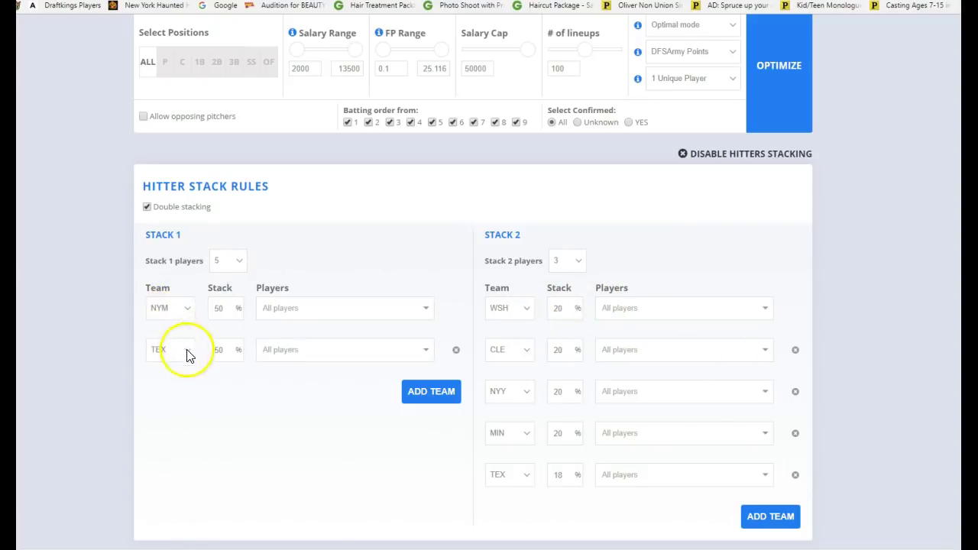
left_click(520, 360)
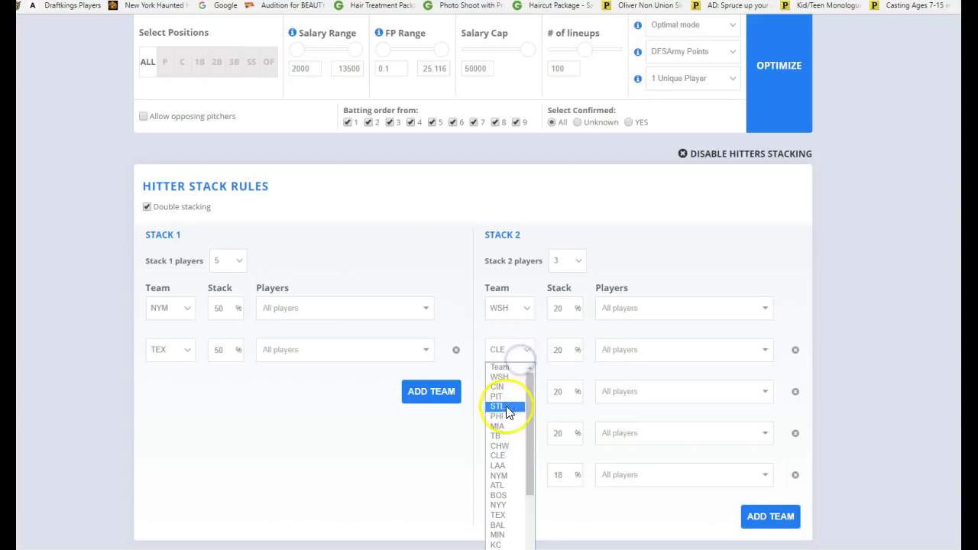
left_click(500, 475)
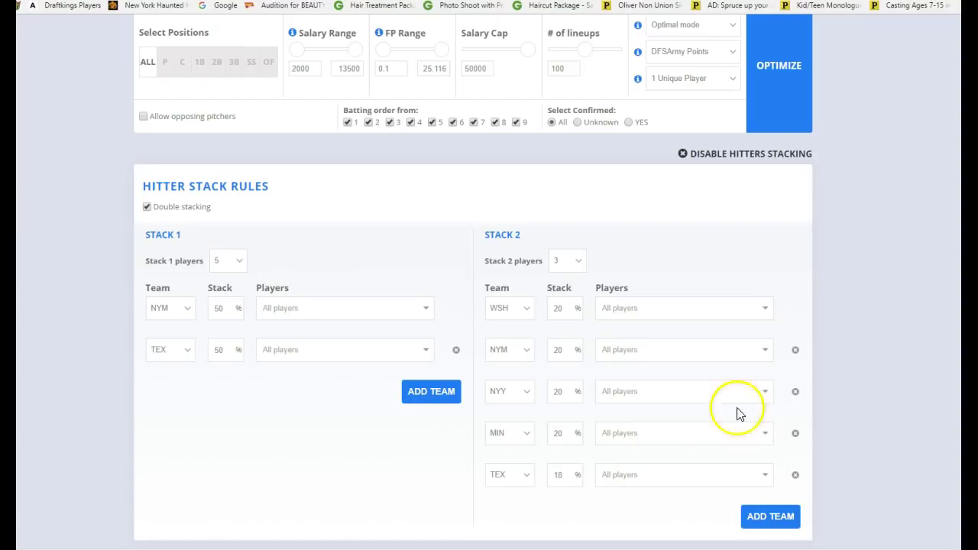
scroll(289, 355, "down", 2)
scroll(302, 330, "up", 2)
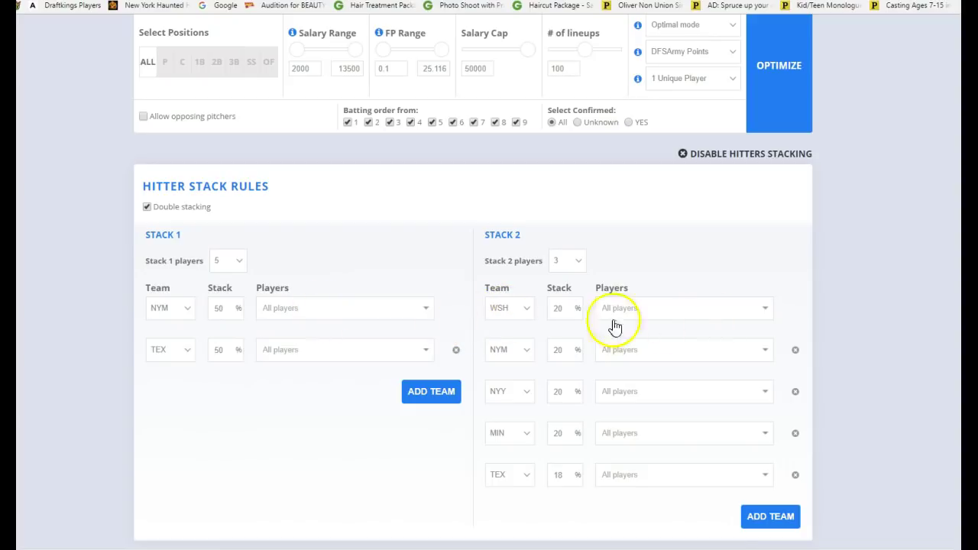
Restrict the NYM hitters in Stack 1 to Amed Rosario, Brandon Nimmo, José Bautista and Todd Frazier
left_click(354, 311)
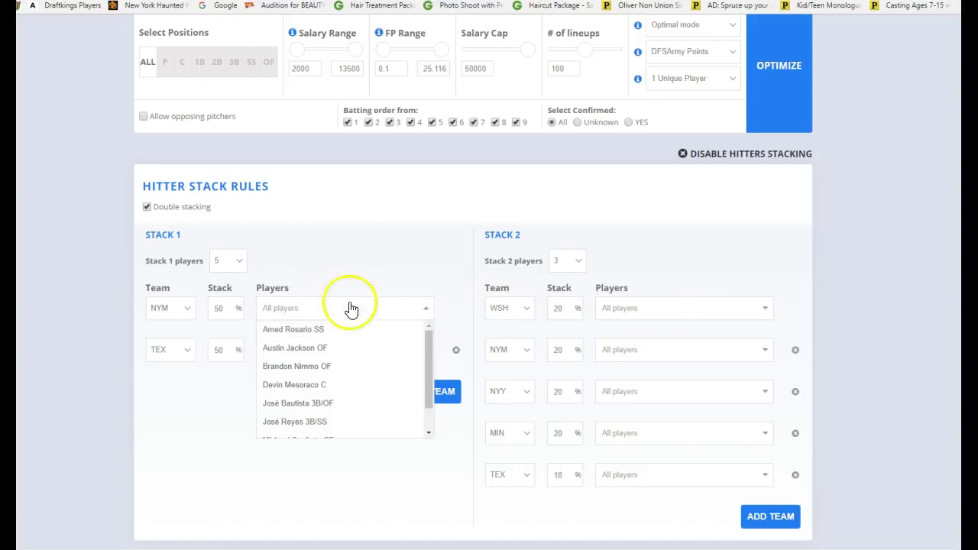
scroll(349, 310, "down", 1)
left_click(326, 273)
left_click(355, 251)
left_click(332, 285)
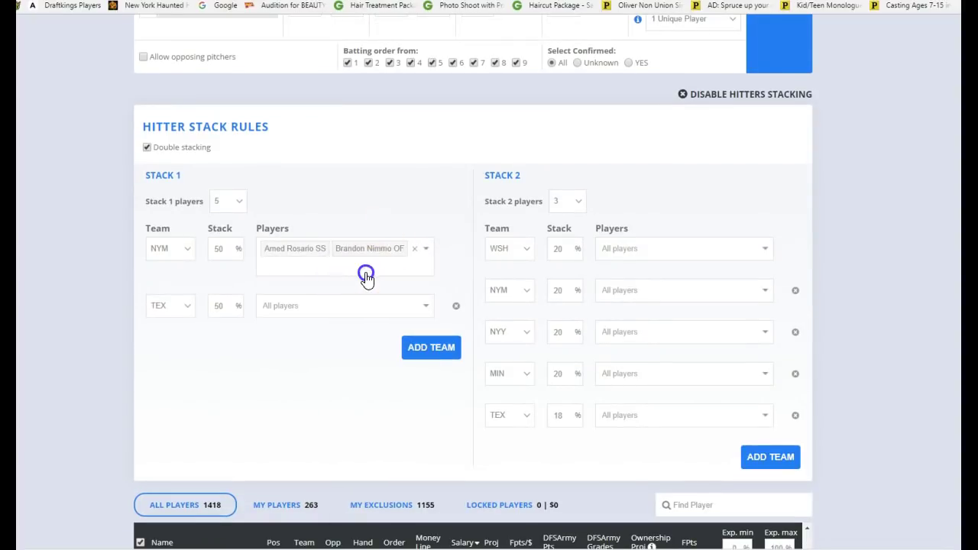
left_click(365, 276)
left_click(313, 327)
left_click(372, 272)
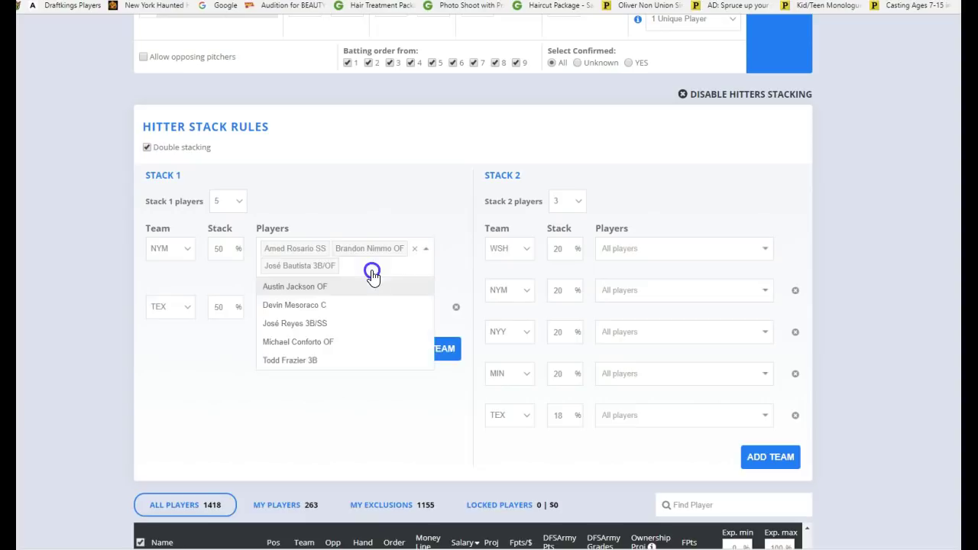
left_click(313, 355)
Add Devin Mesoraco, José Reyes, Michael Conforto and Austin Jackson to the NYM players in Stack 1
left_click(412, 271)
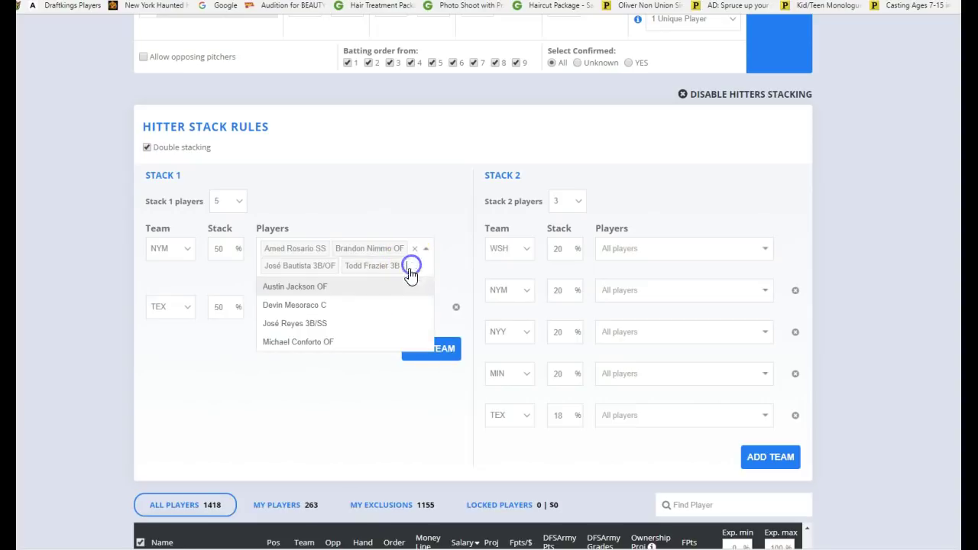
scroll(383, 282, "down", 1)
left_click(331, 253)
left_click(396, 227)
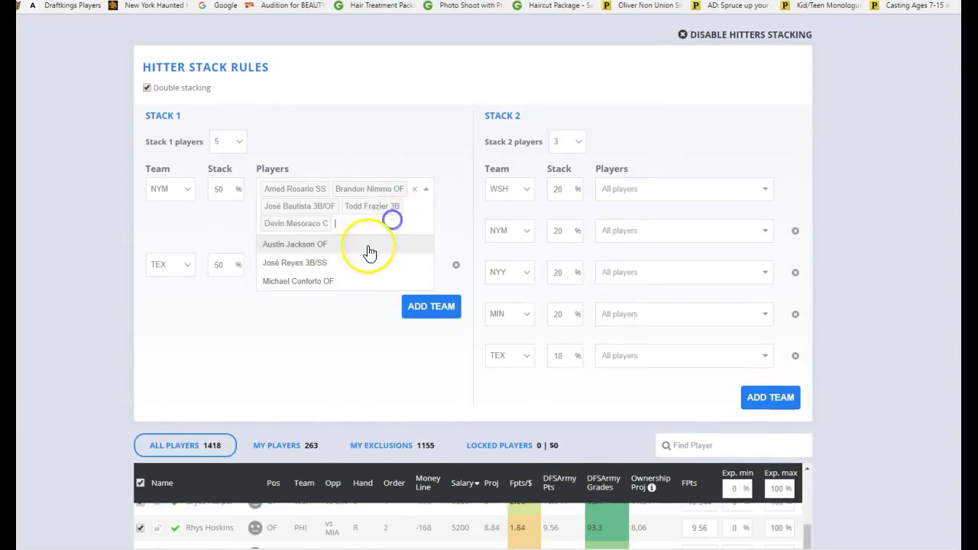
left_click(334, 260)
left_click(387, 224)
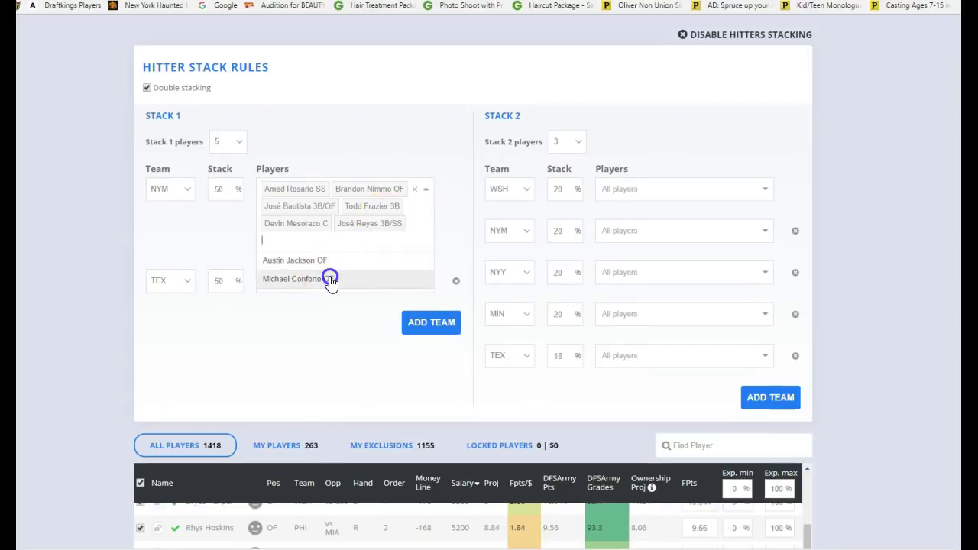
left_click(332, 280)
left_click(380, 241)
left_click(335, 269)
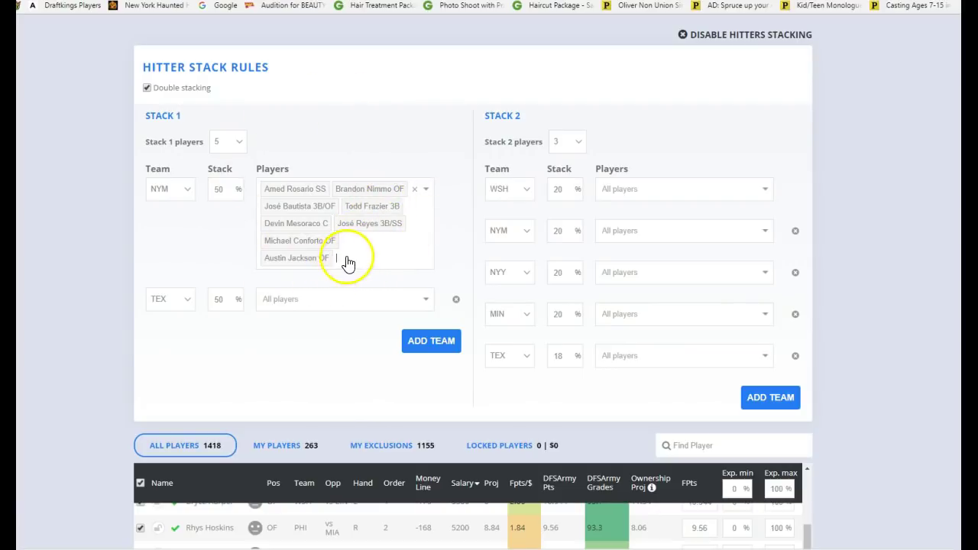
Remove Austin Jackson, Michael Conforto, José Reyes and Devin Mesoraco from the NYM players in Stack 1
left_click(330, 227)
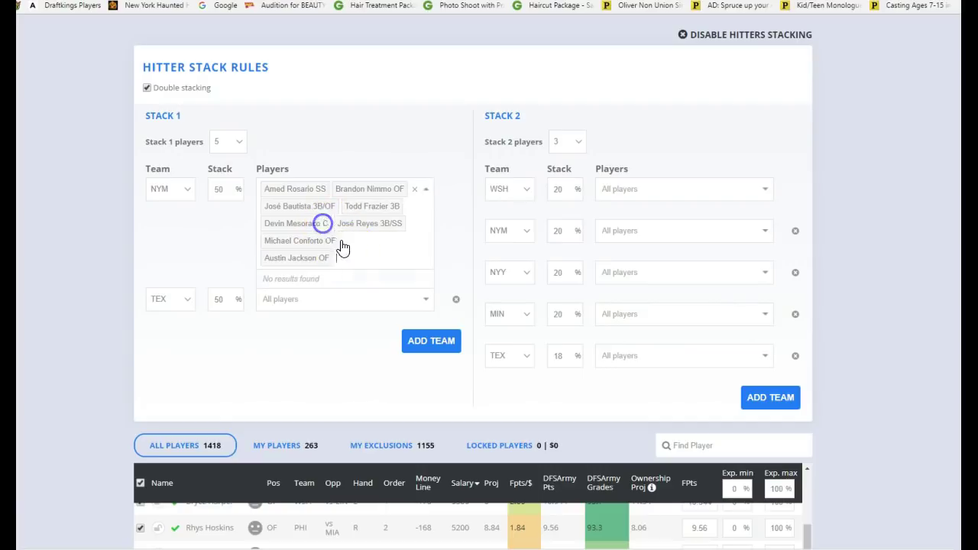
key("BackSpace")
key("BackSpace")
key("BackSpace")
key("BackSpace")
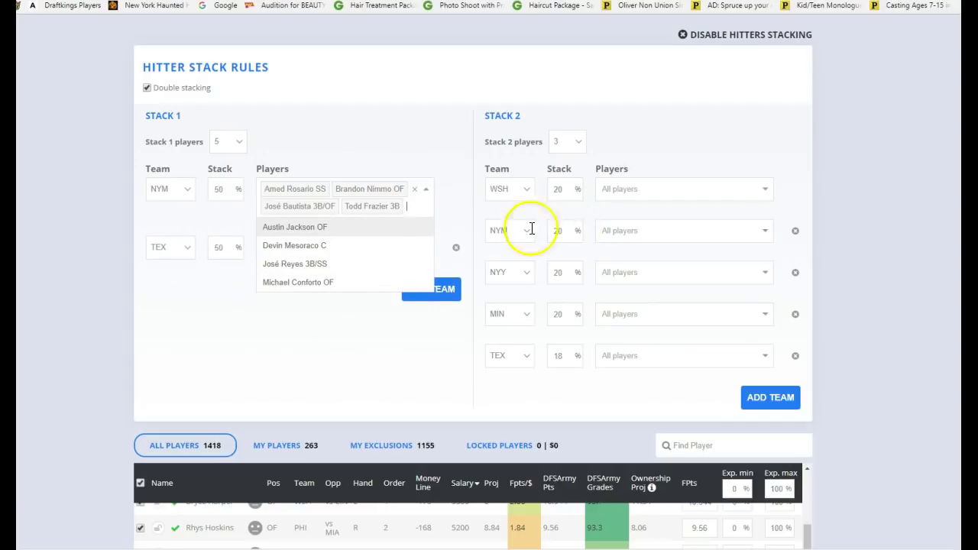
Add Austin Jackson, José Reyes and Michael Conforto to the NYM players in Stack 1, leaving out Devin Mesoraco
left_click(275, 225)
left_click(352, 224)
left_click(334, 241)
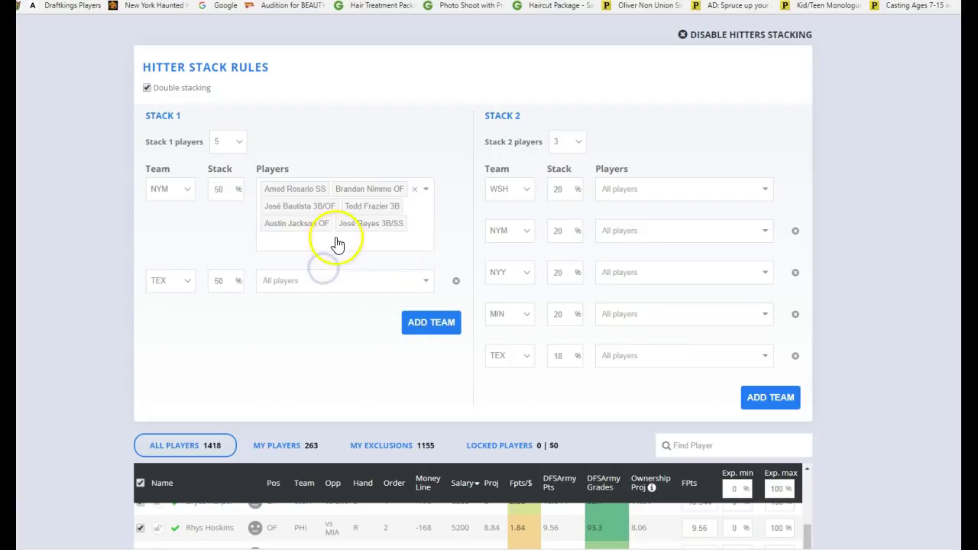
left_click(309, 281)
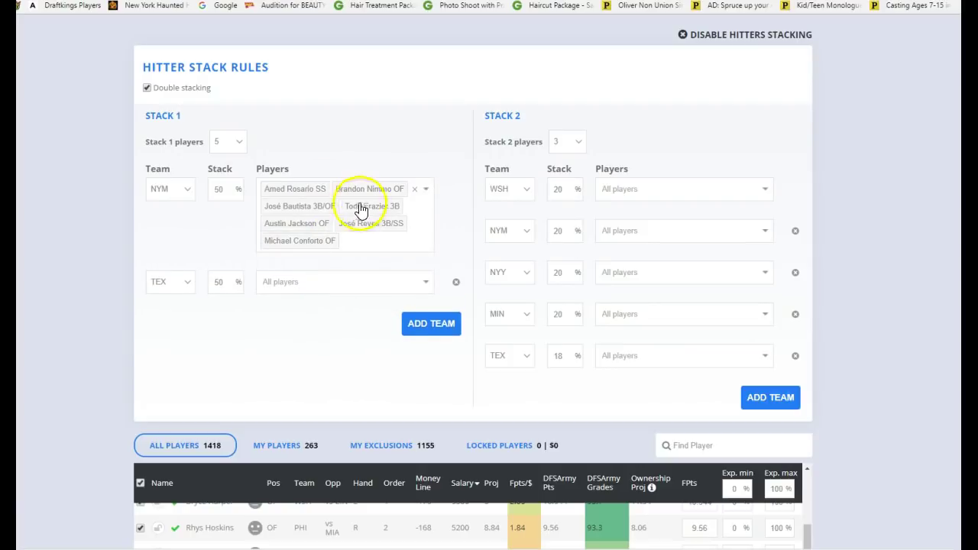
Restrict the TEX hitters in Stack 1 to Rougned Odor, Elvis Andrus and Ronald Guzmán
left_click(330, 283)
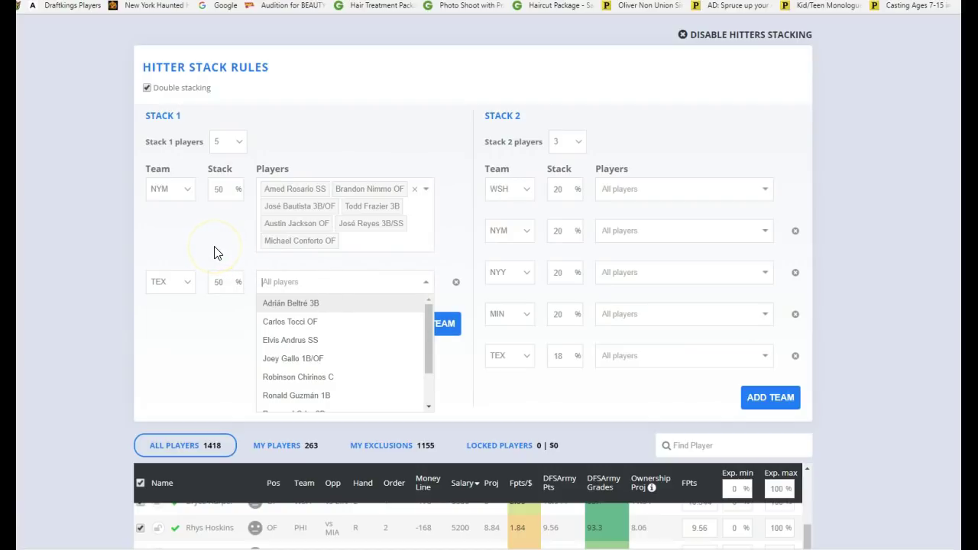
left_click(215, 253)
left_click(334, 284)
scroll(329, 346, "down", 1)
scroll(294, 306, "up", 2)
scroll(203, 256, "down", 1)
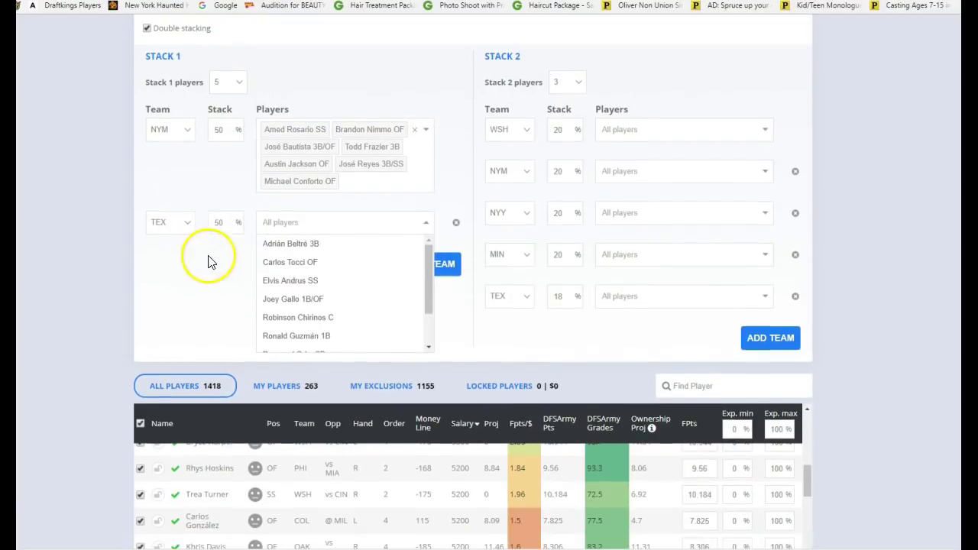
scroll(350, 302, "down", 1)
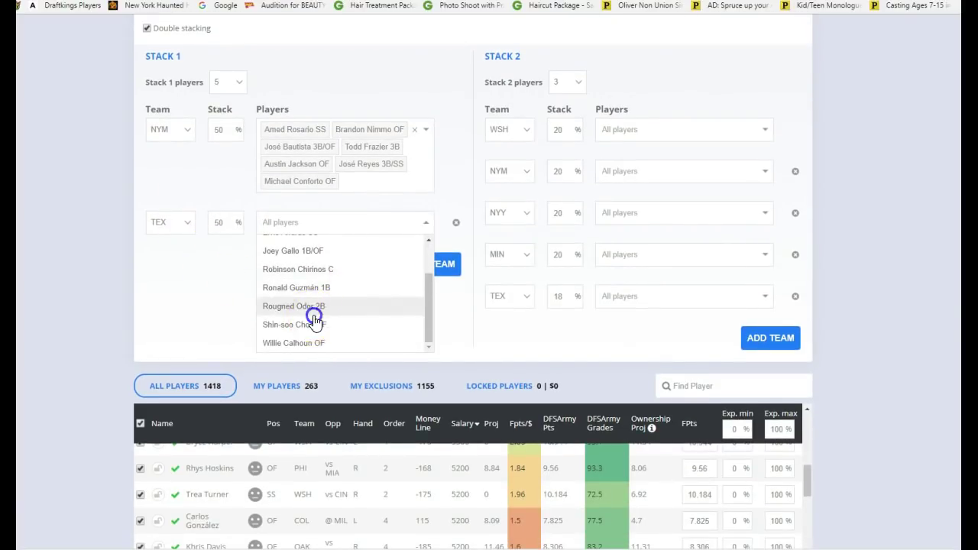
left_click(314, 307)
left_click(353, 226)
left_click(323, 281)
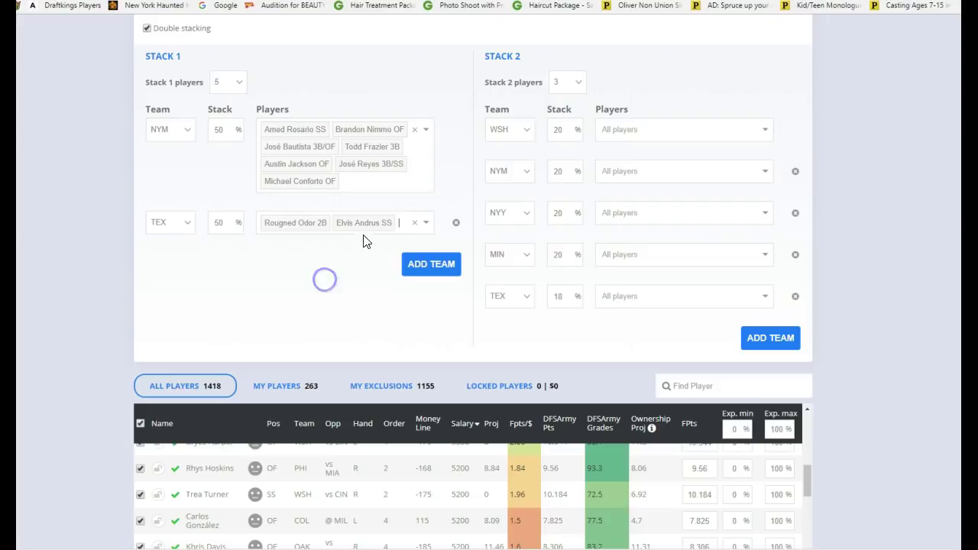
left_click(394, 225)
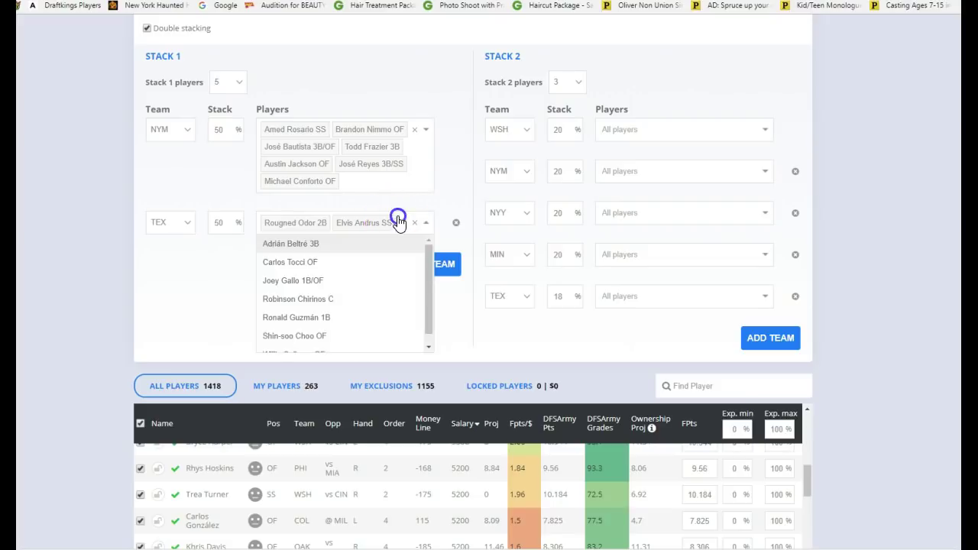
left_click(324, 323)
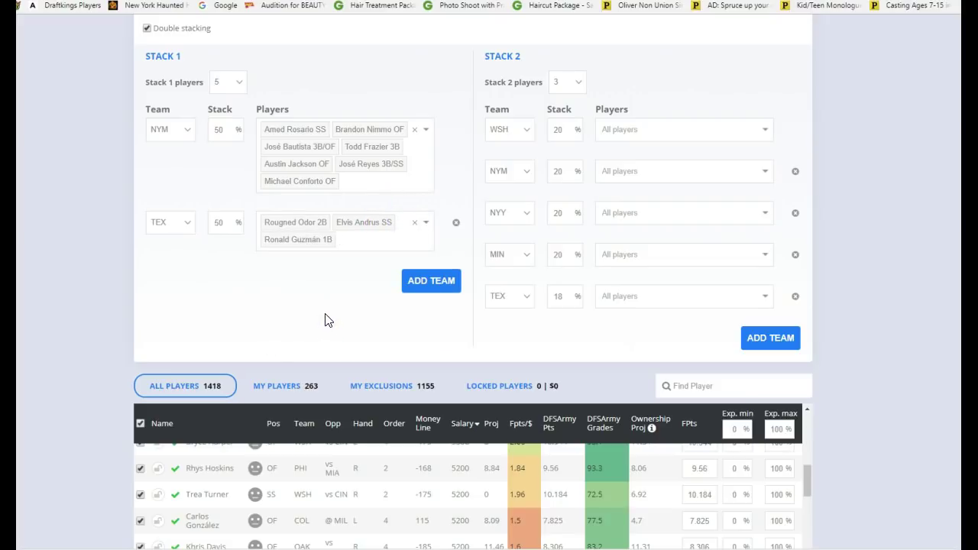
Add Robinson Chirinos, Carlos Tocci and Shin-soo Choo to the TEX players in Stack 1
left_click(350, 243)
left_click(324, 316)
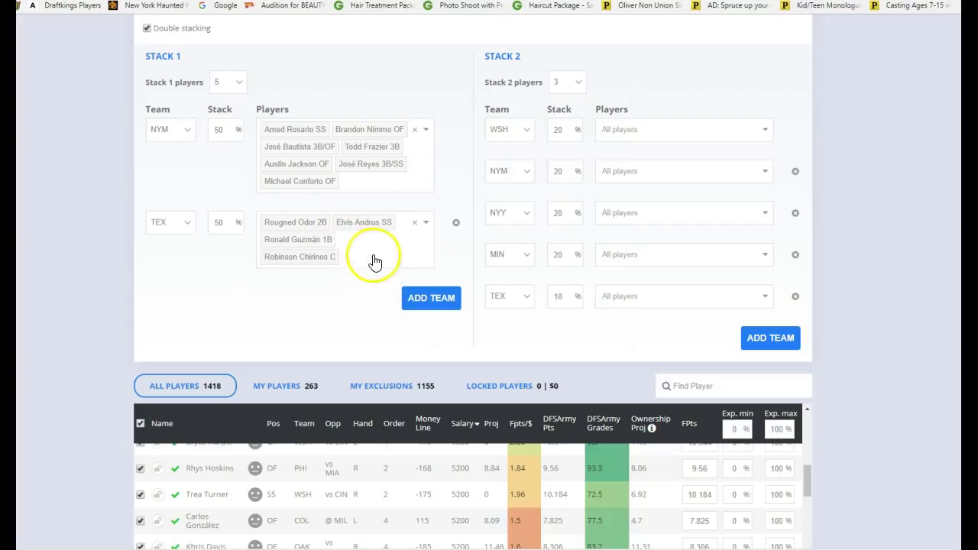
left_click(358, 263)
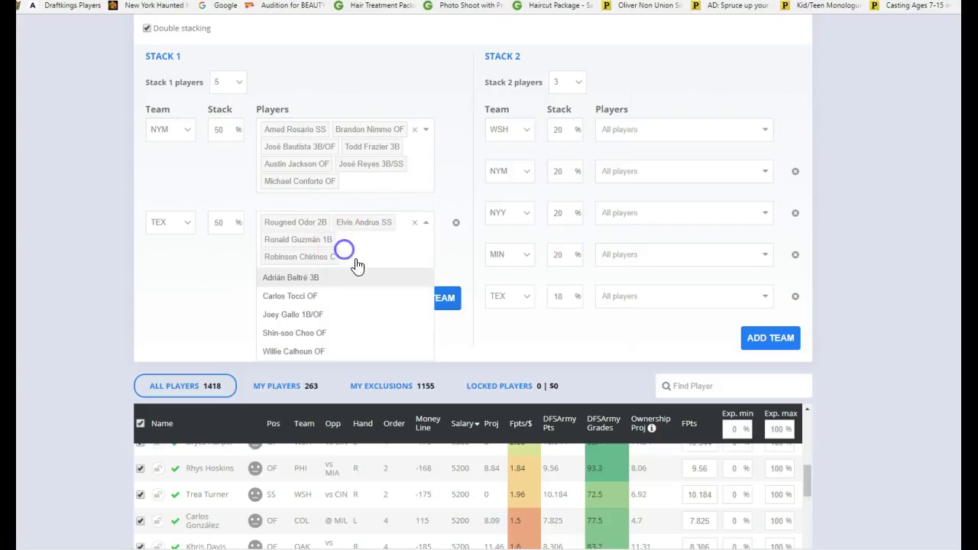
left_click(321, 298)
left_click(415, 255)
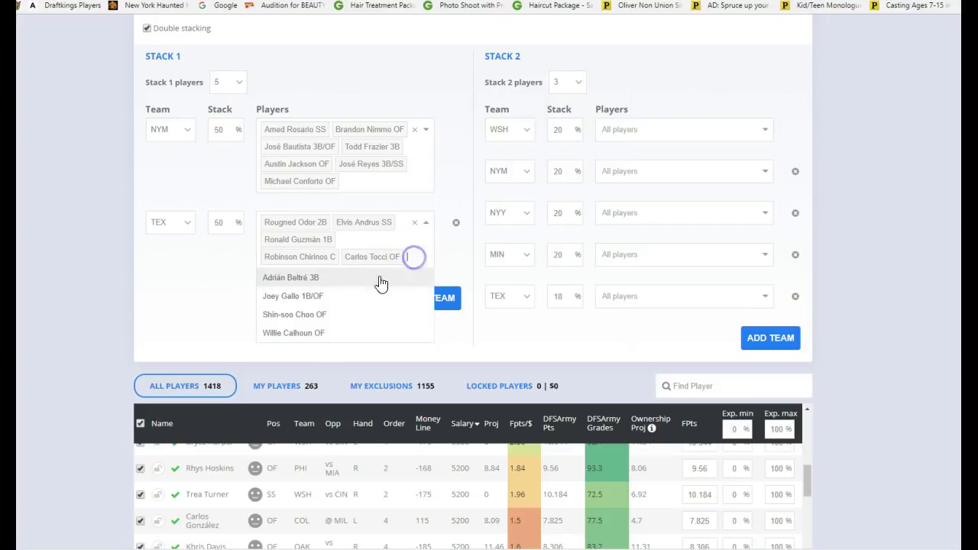
left_click(324, 314)
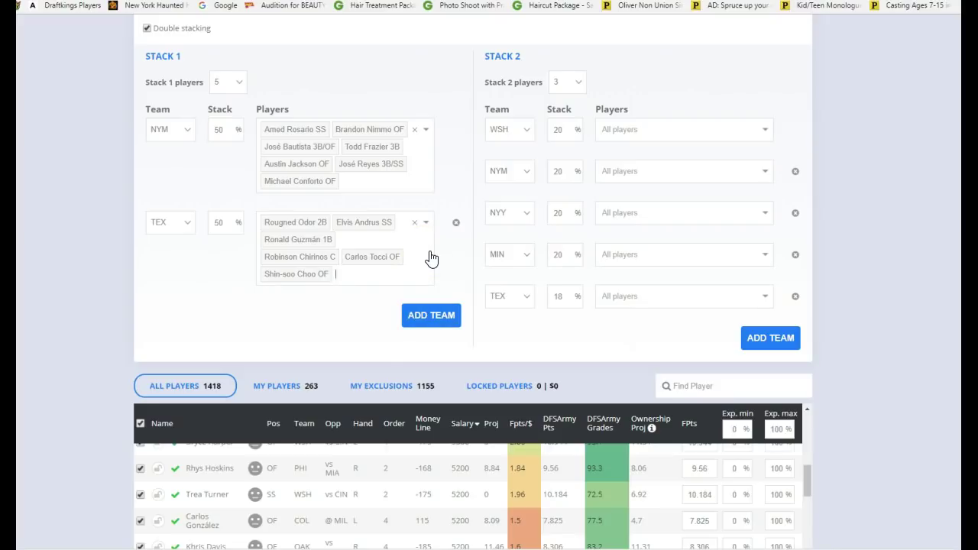
Limit the WSH hitters in Stack 2 to Anthony Rendon and Juan Soto
left_click(673, 129)
left_click(633, 181)
left_click(699, 127)
left_click(658, 203)
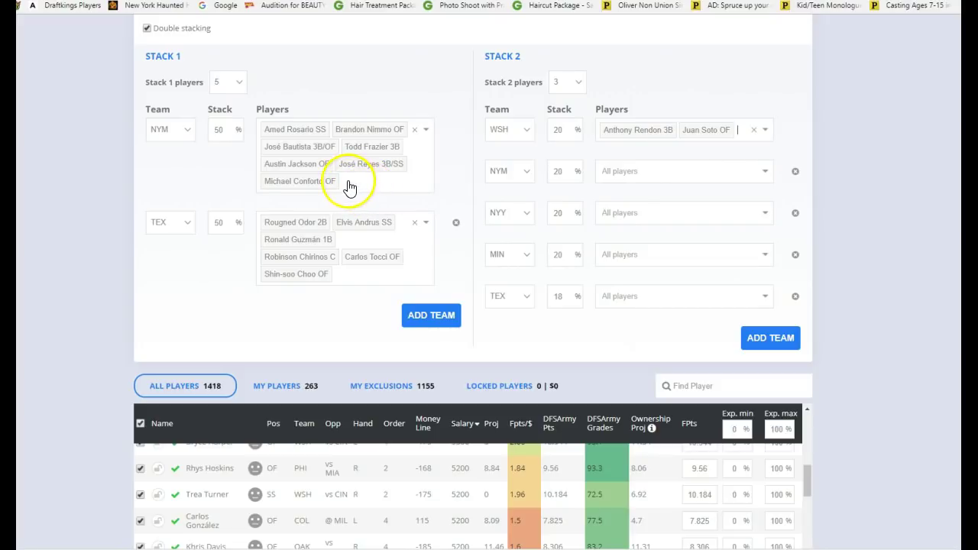
left_click(734, 130)
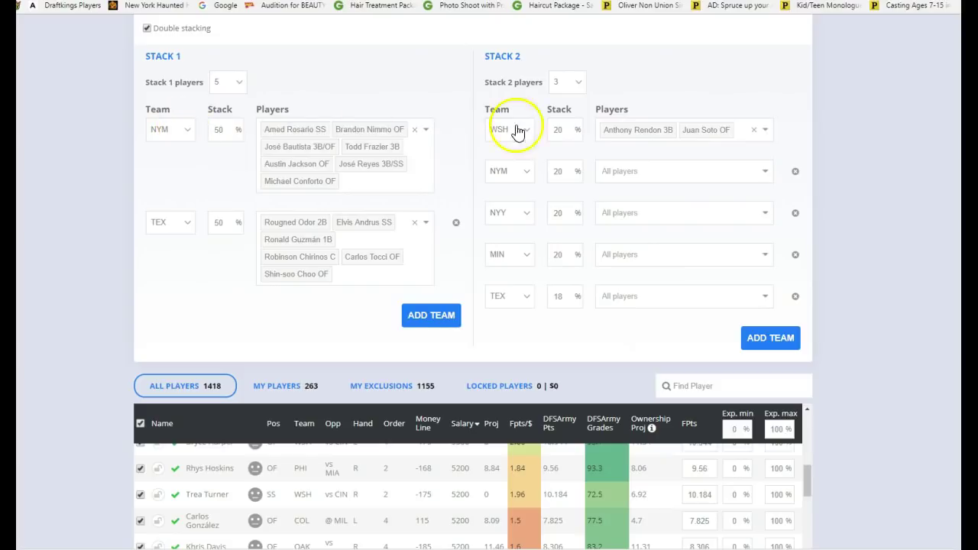
Remove Michael Conforto from the NYM players in Stack 1, and Juan Soto and Anthony Rendon from the WSH players in Stack 2
left_click(362, 186)
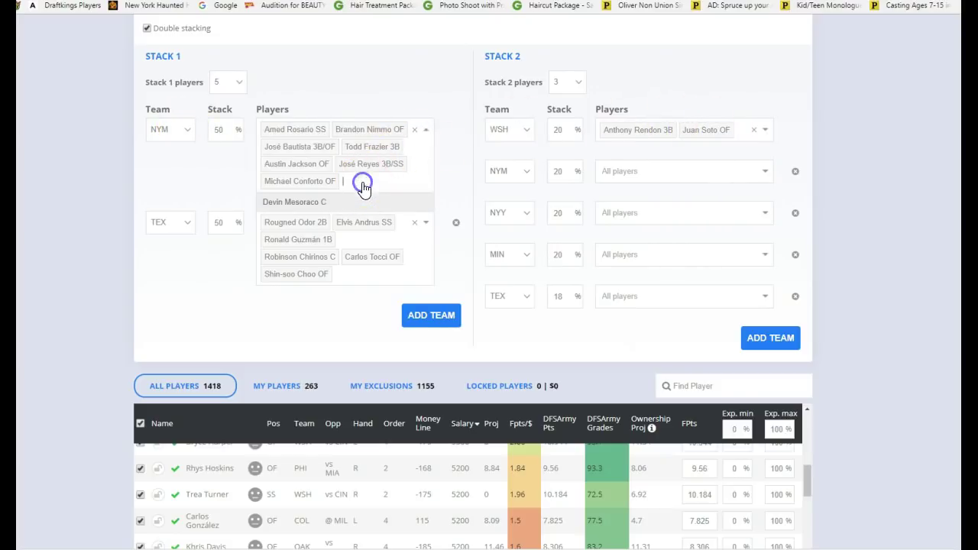
left_click(740, 134)
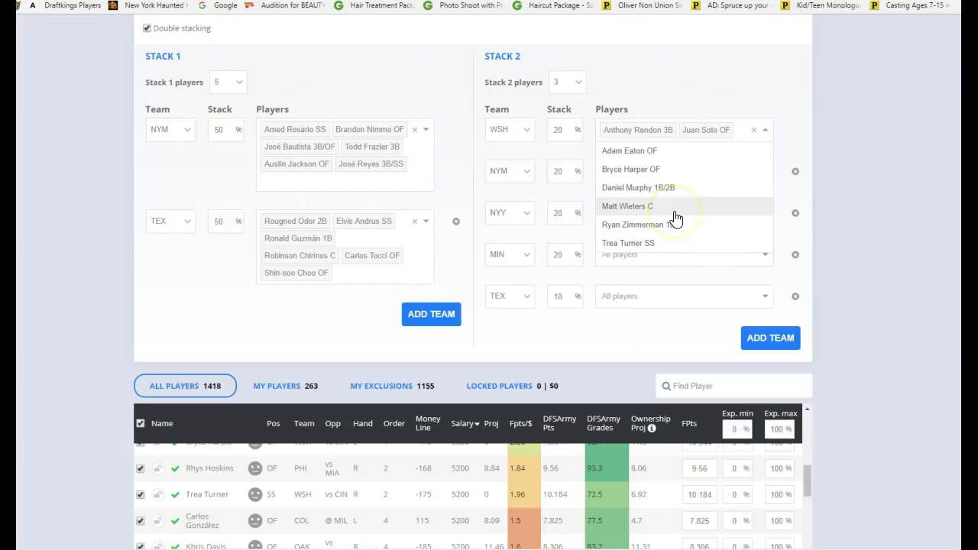
key("BackSpace")
key("BackSpace")
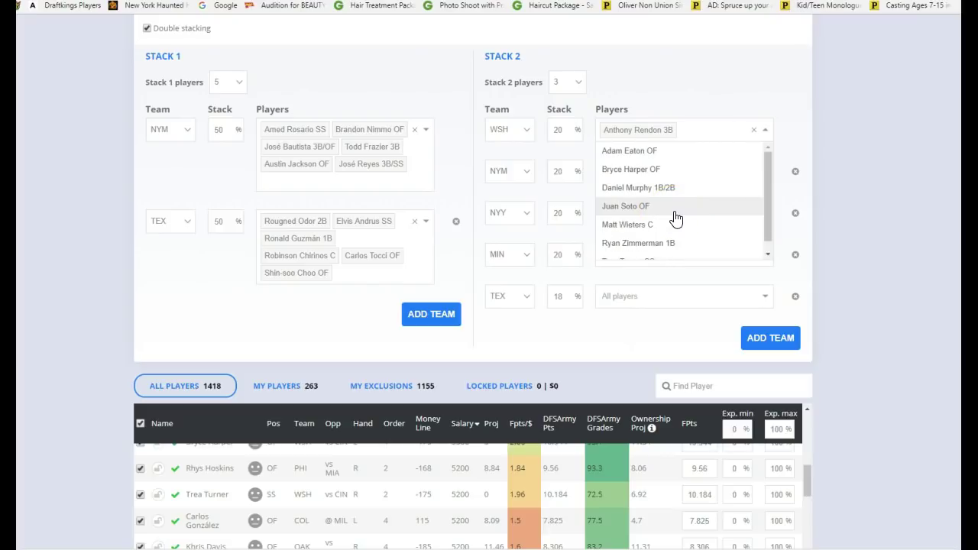
Set the WSH players in Stack 2 to Adam Eaton, Bryce Harper and Juan Soto
left_click(655, 153)
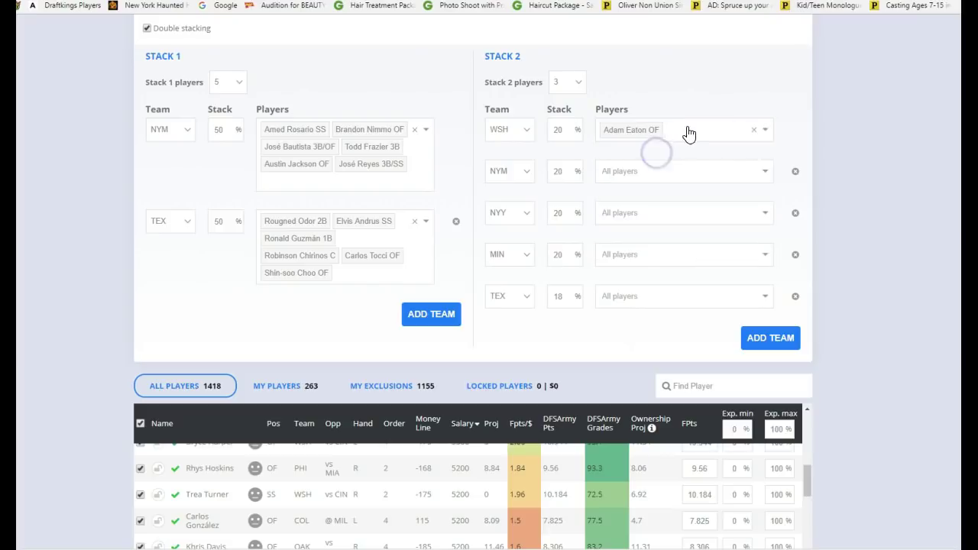
left_click(685, 130)
left_click(673, 165)
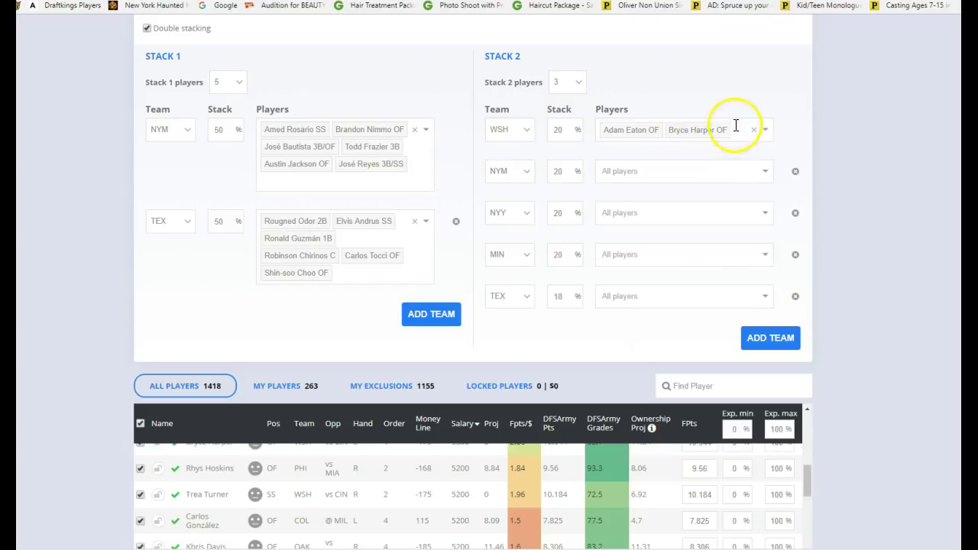
left_click(734, 128)
left_click(694, 188)
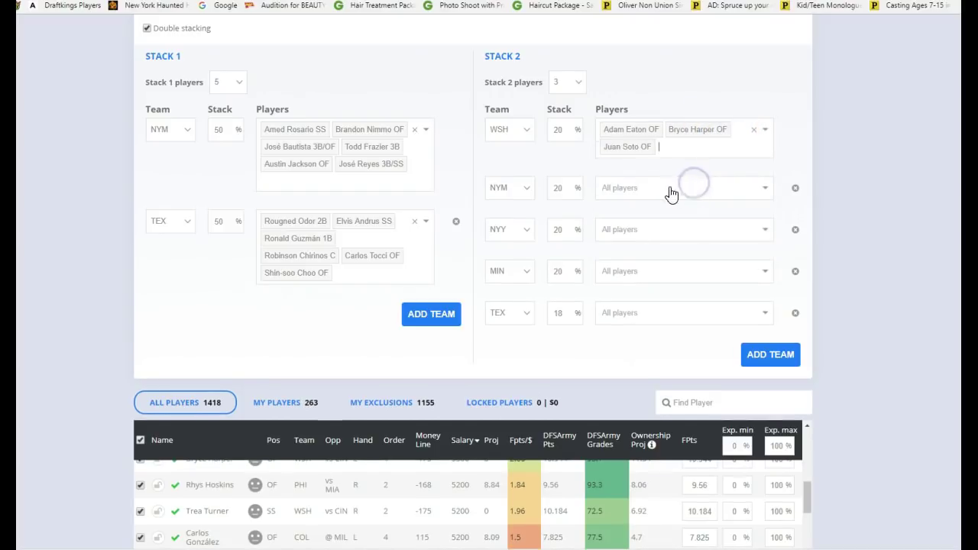
Remove José Reyes, Austin Jackson, Todd Frazier and José Bautista from the NYM players in Stack 1
left_click(407, 154)
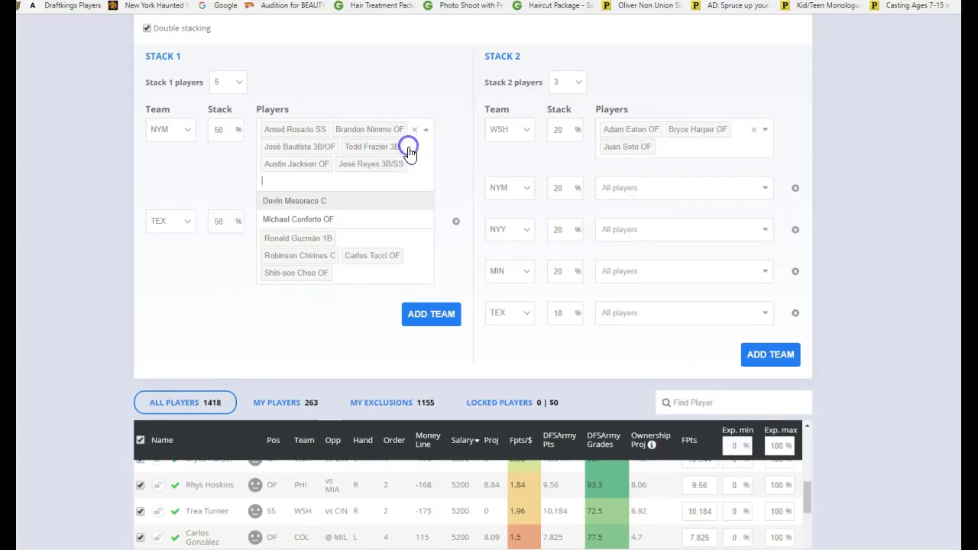
key("BackSpace")
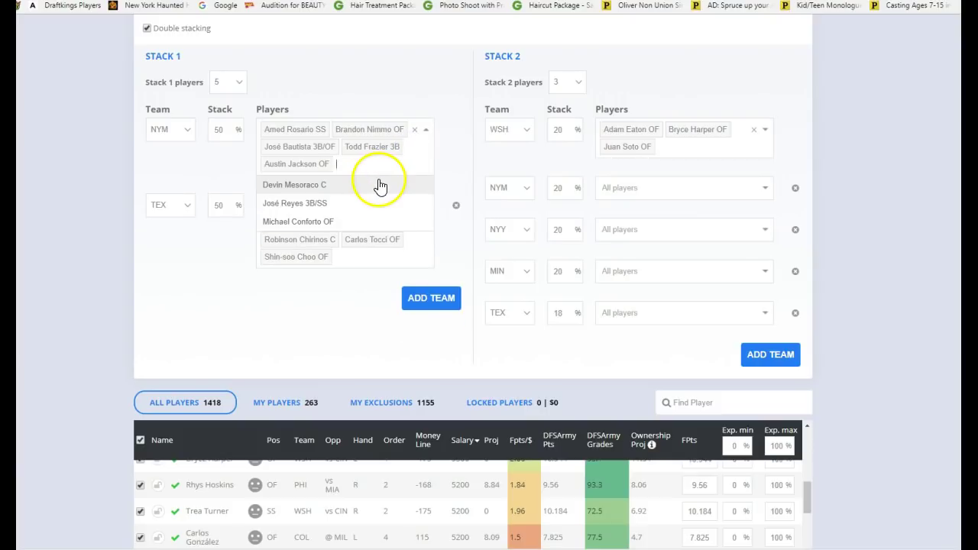
key("BackSpace")
key("BackSpace")
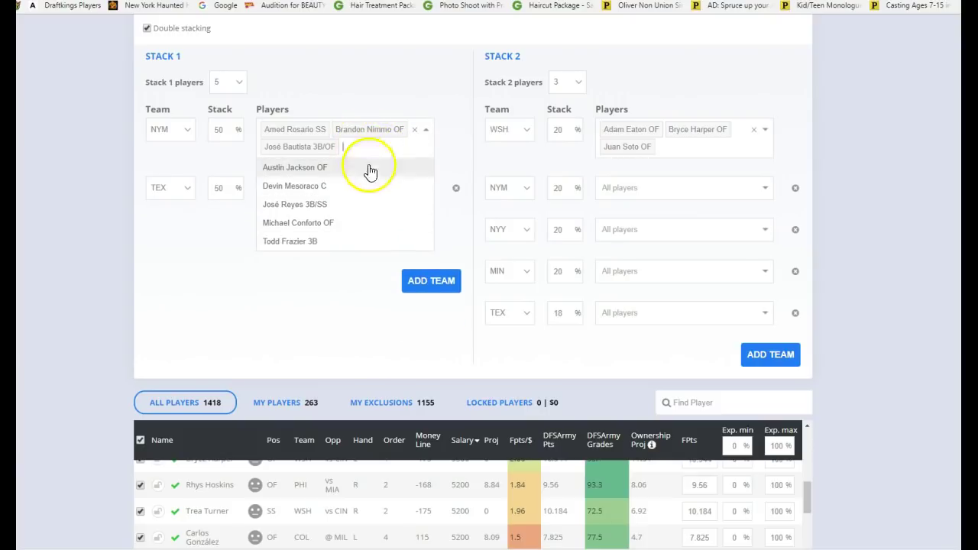
key("BackSpace")
Add Devin Mesoraco, Michael Conforto and Austin Jackson to the NYM players in Stack 1
left_click(339, 151)
left_click(337, 150)
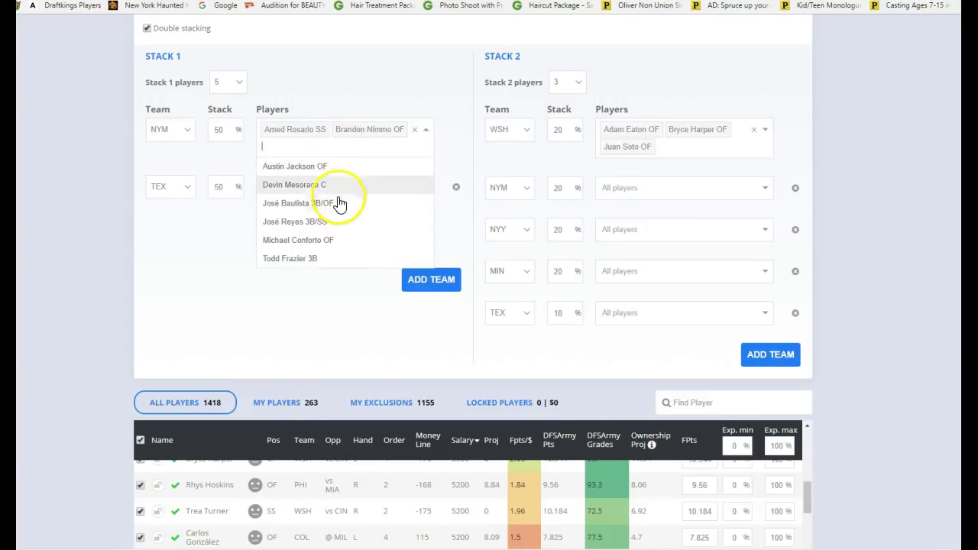
left_click(339, 186)
left_click(390, 149)
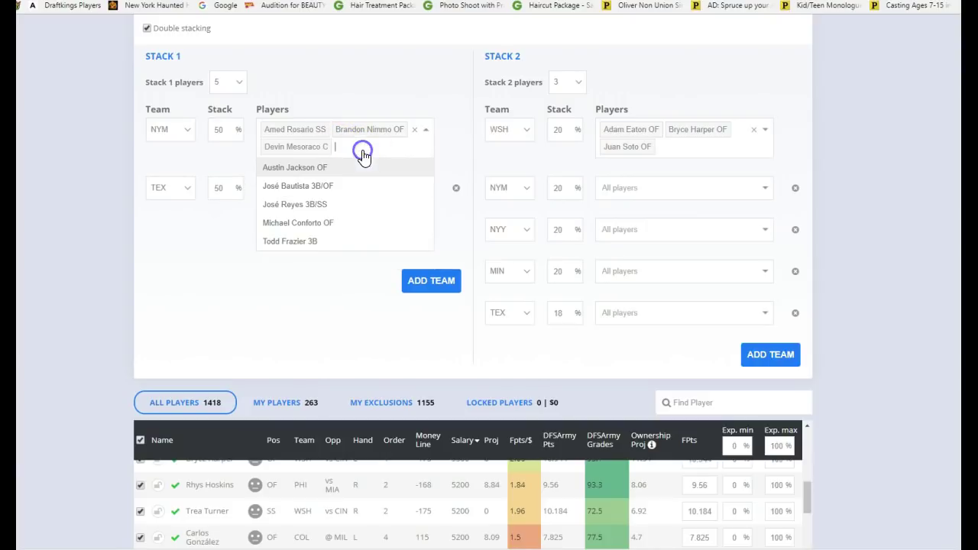
left_click(339, 222)
left_click(371, 161)
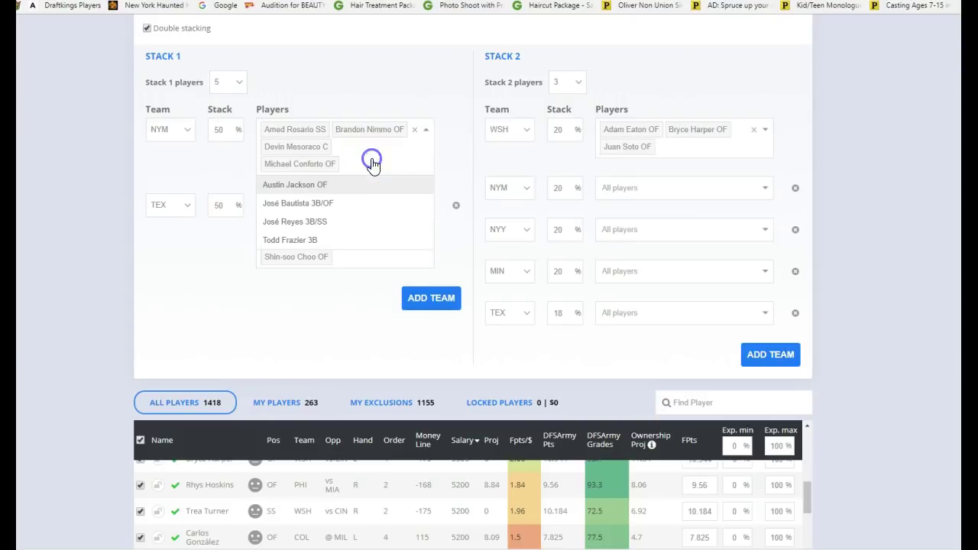
left_click(345, 191)
left_click(359, 186)
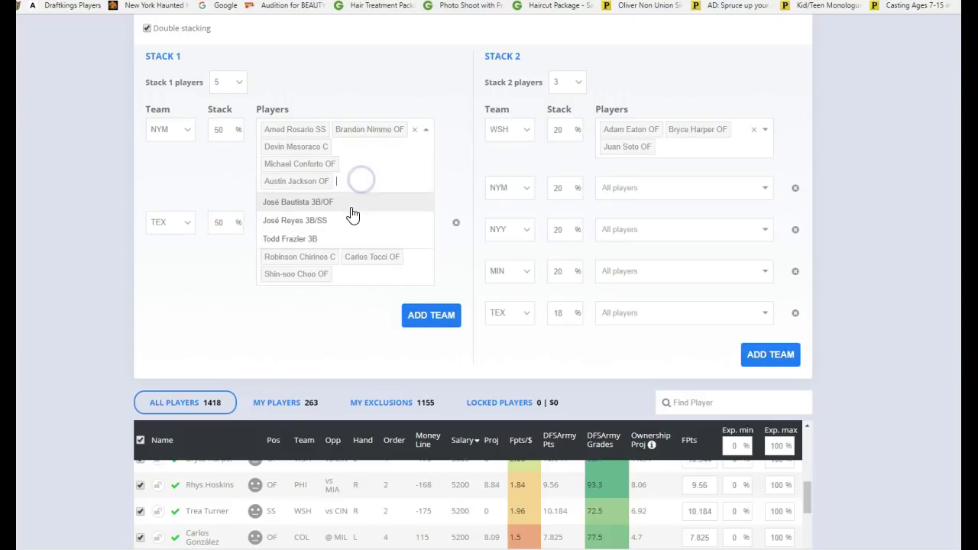
scroll(343, 232, "down", 1)
left_click(309, 254)
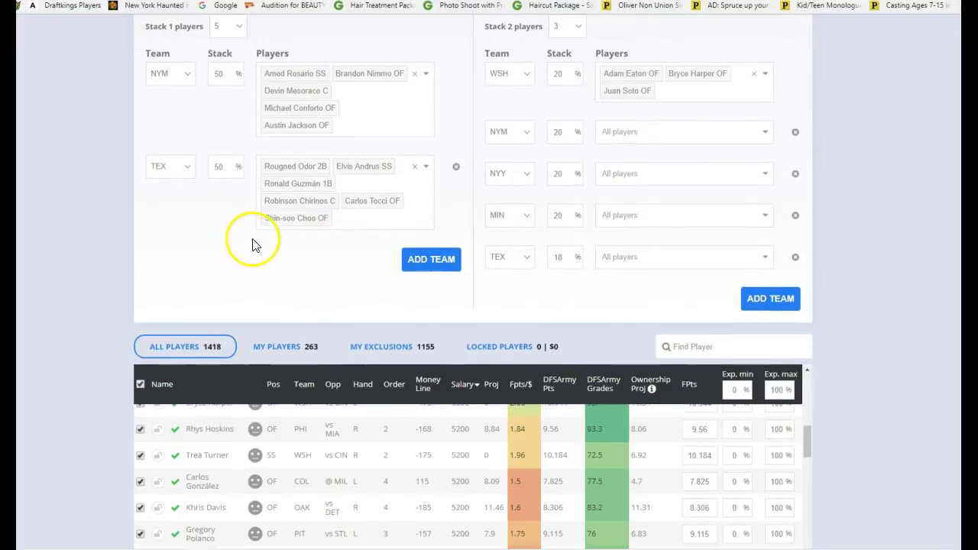
Optimize the lineups with the player-limited double stacks and dismiss the resulting alert
scroll(252, 250, "up", 1)
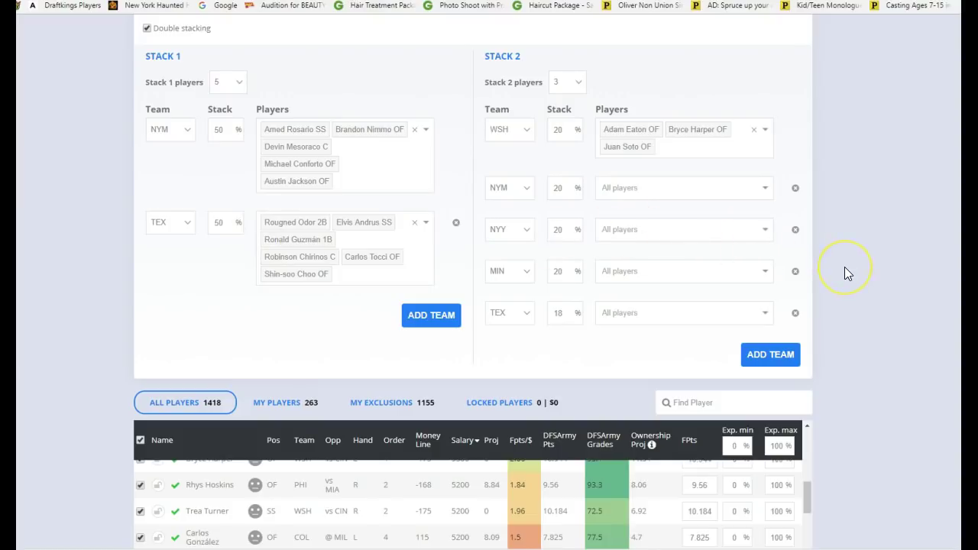
scroll(845, 273, "up", 2)
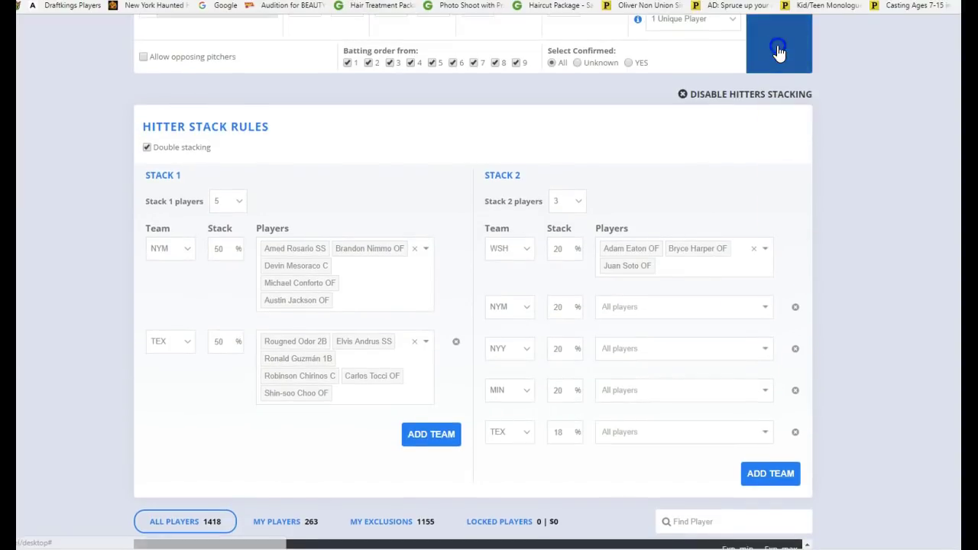
left_click(778, 52)
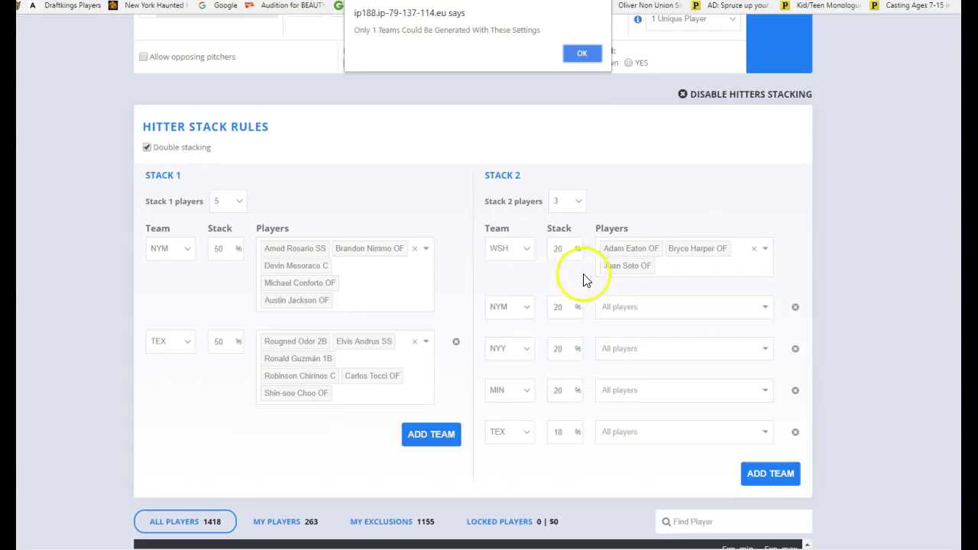
left_click(594, 52)
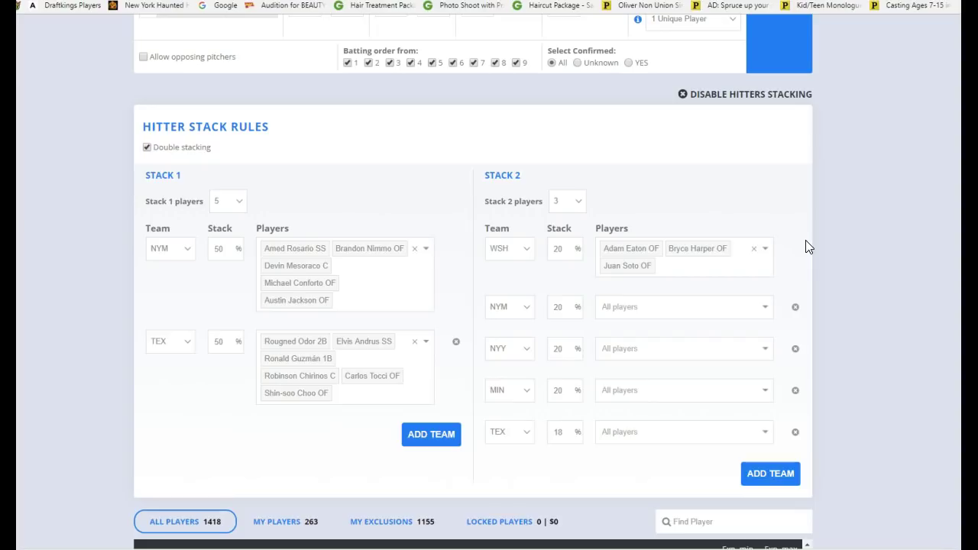
Add Daniel Murphy to the WSH players in Stack 2 and set the Stack 1 player count to 4
left_click(672, 266)
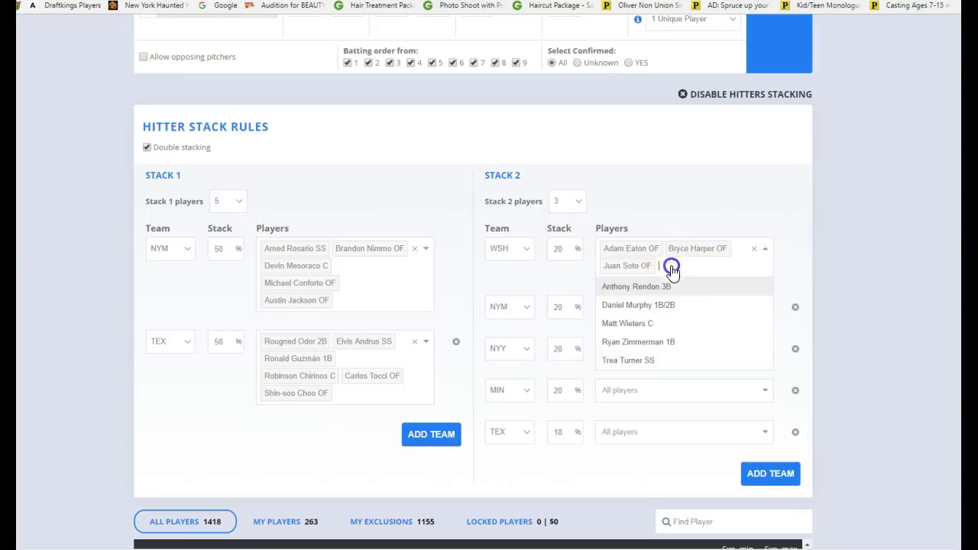
left_click(663, 313)
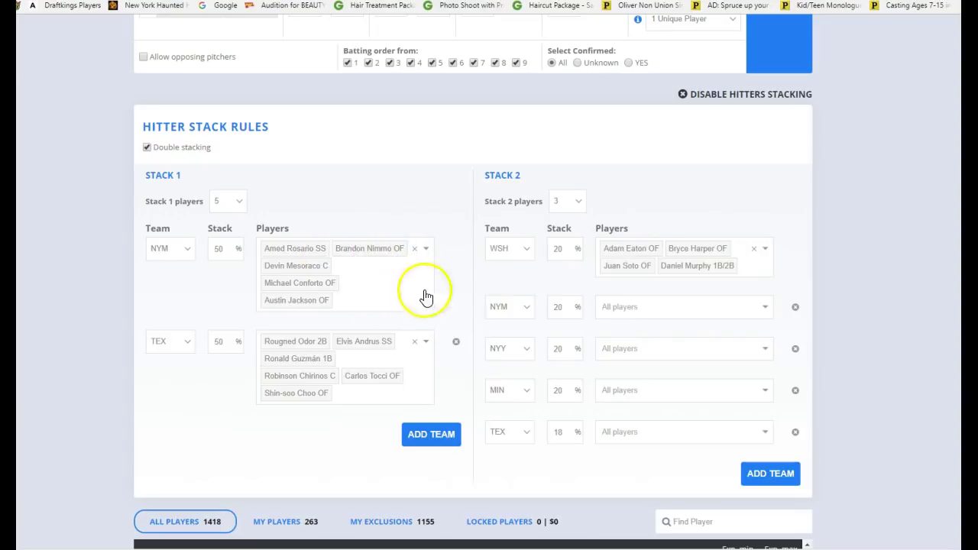
scroll(833, 359, "up", 2)
left_click(217, 321)
left_click(224, 358)
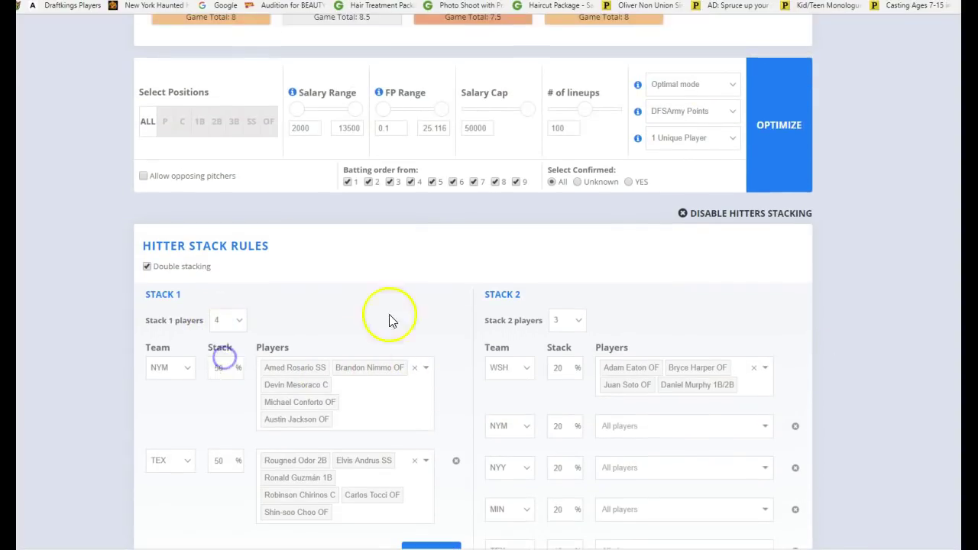
Rerun the lineup optimization with the 4-player Stack 1, dismiss the alert and return to the stack rules
left_click(781, 153)
scroll(883, 166, "down", 10)
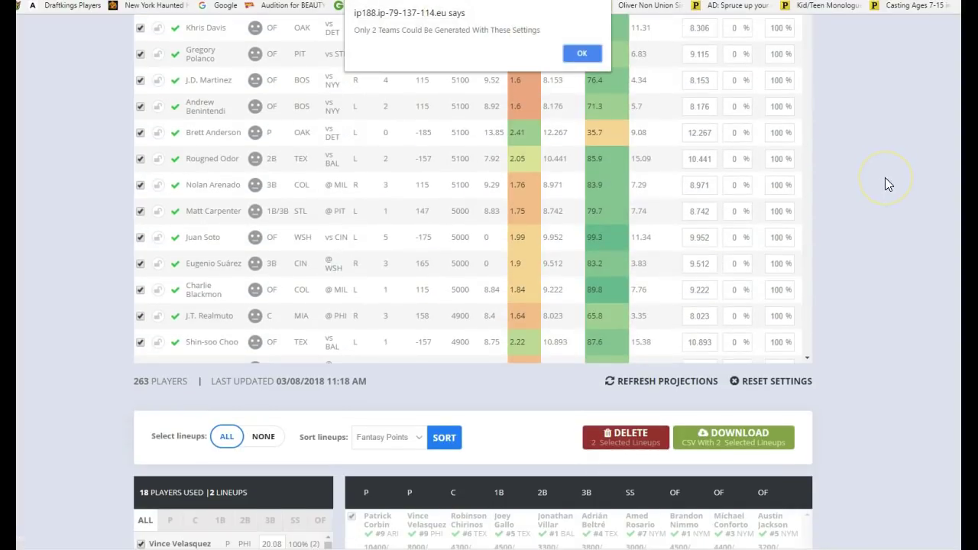
left_click(593, 57)
scroll(833, 197, "up", 7)
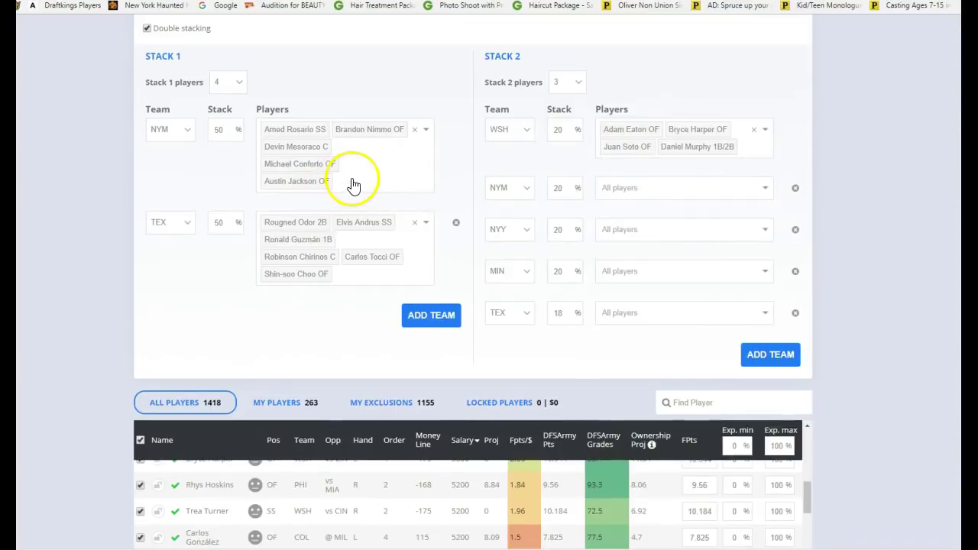
Set the Stack 1 player count to 3 and add Matt Wieters to the WSH players in Stack 2
left_click(238, 85)
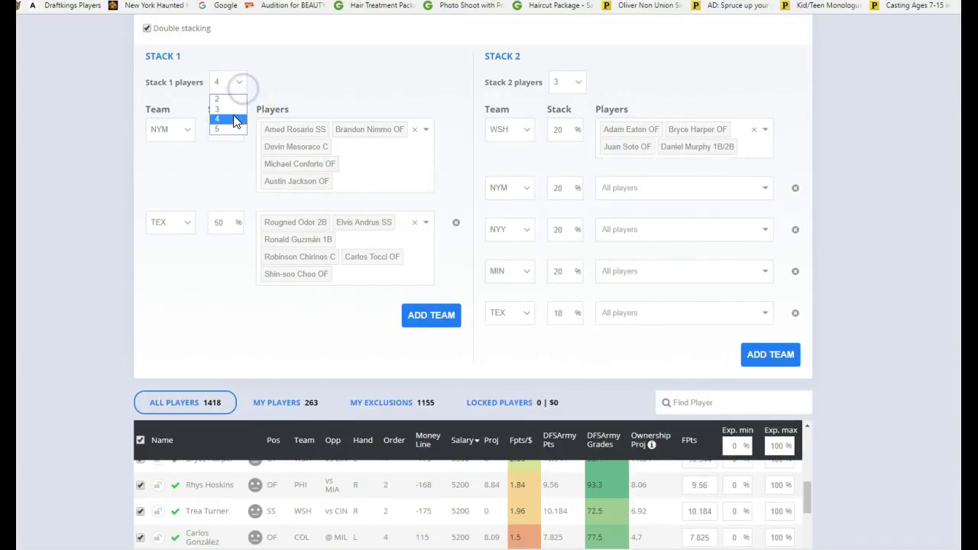
left_click(233, 114)
scroll(790, 164, "up", 2)
left_click(753, 326)
left_click(680, 365)
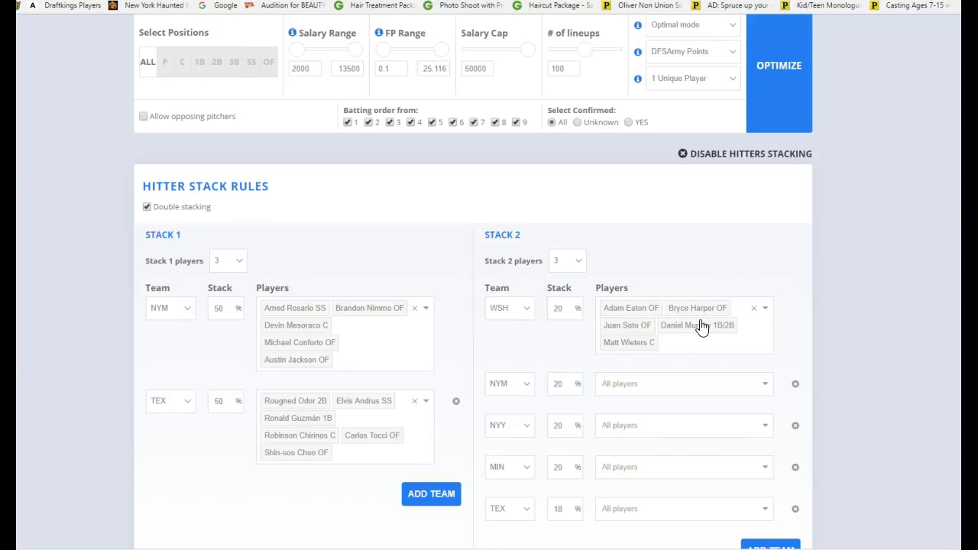
Optimize the lineups with 3-player stacks, check the stack rules while the run proceeds, and abort it
left_click(803, 66)
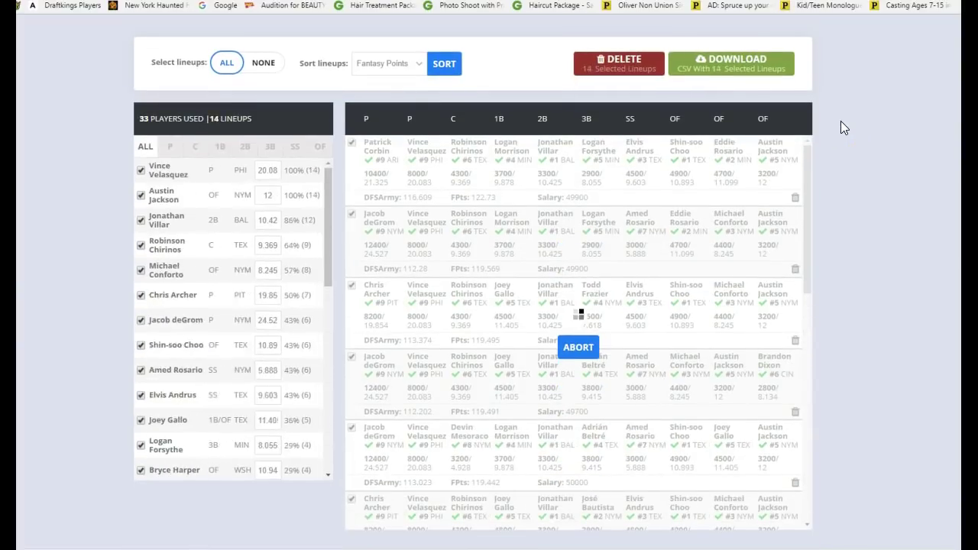
scroll(848, 137, "up", 10)
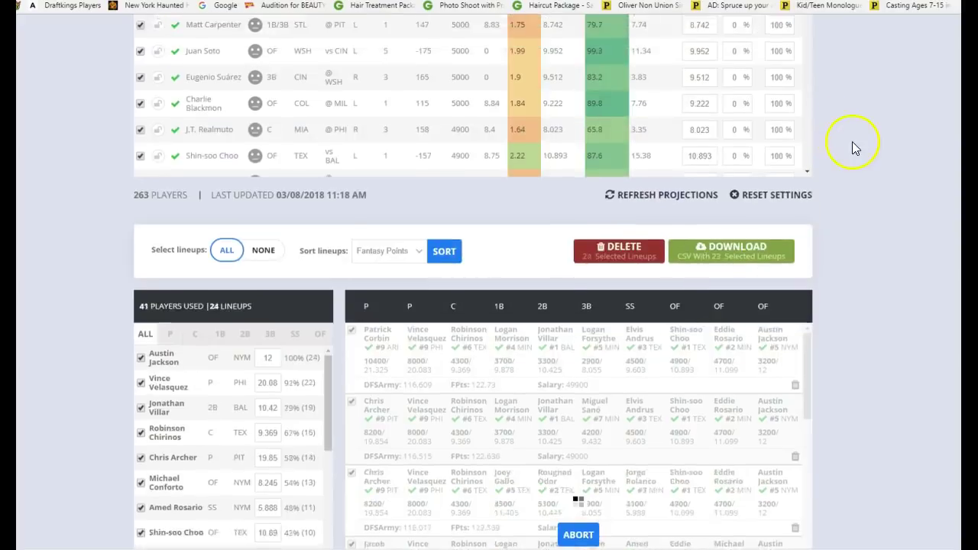
scroll(866, 164, "up", 3)
scroll(681, 143, "up", 1)
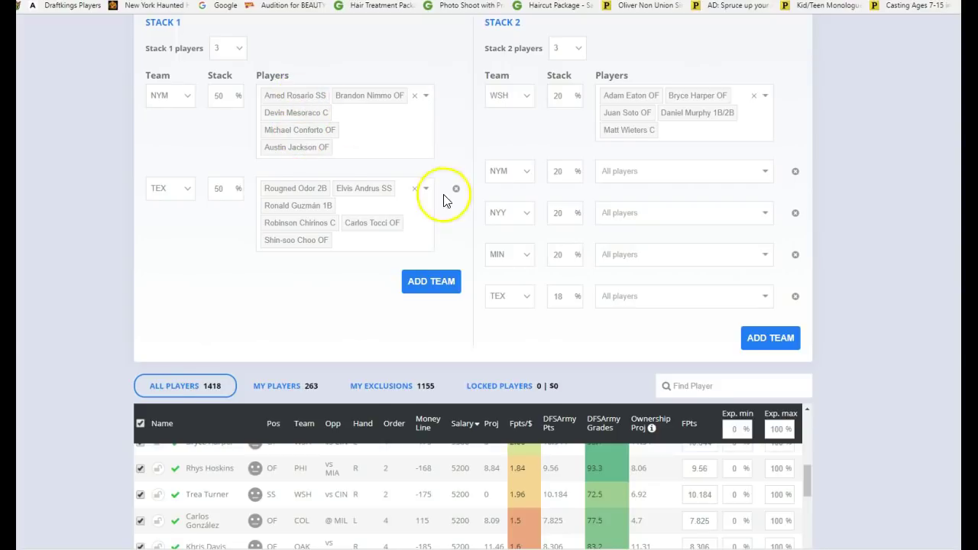
scroll(818, 197, "up", 1)
scroll(818, 197, "down", 8)
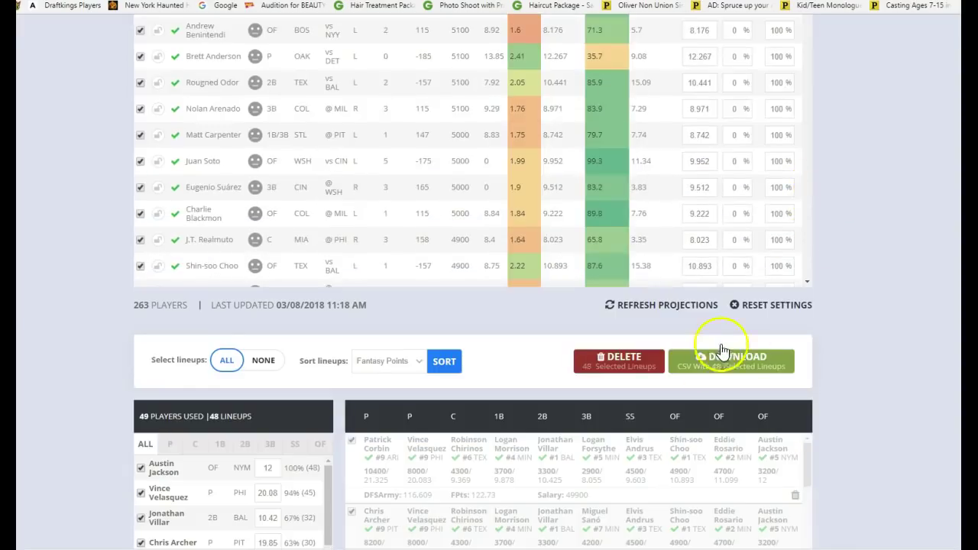
scroll(833, 301, "down", 4)
left_click(575, 347)
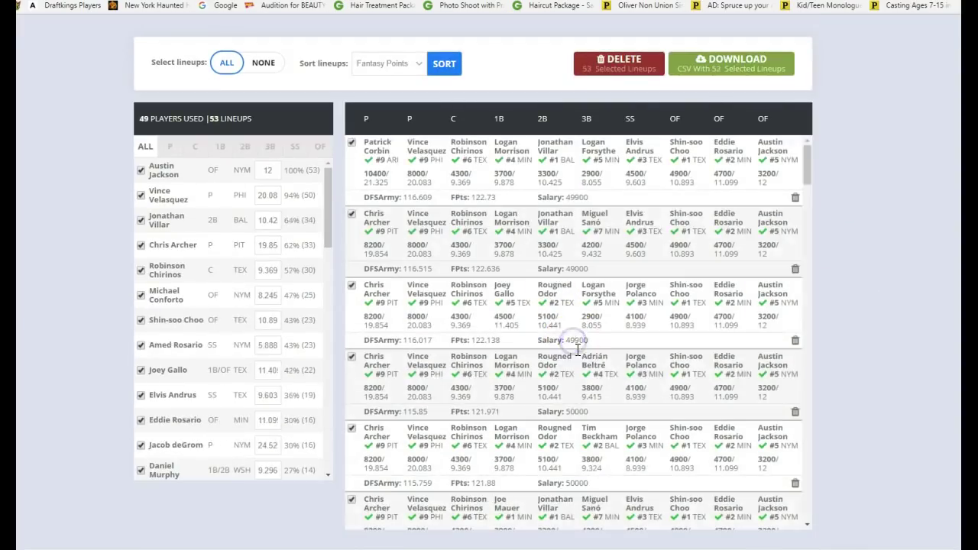
Set the Stack 1 player count to 4 and add José Reyes to the NYM players in Stack 1
scroll(818, 283, "up", 10)
scroll(842, 288, "up", 1)
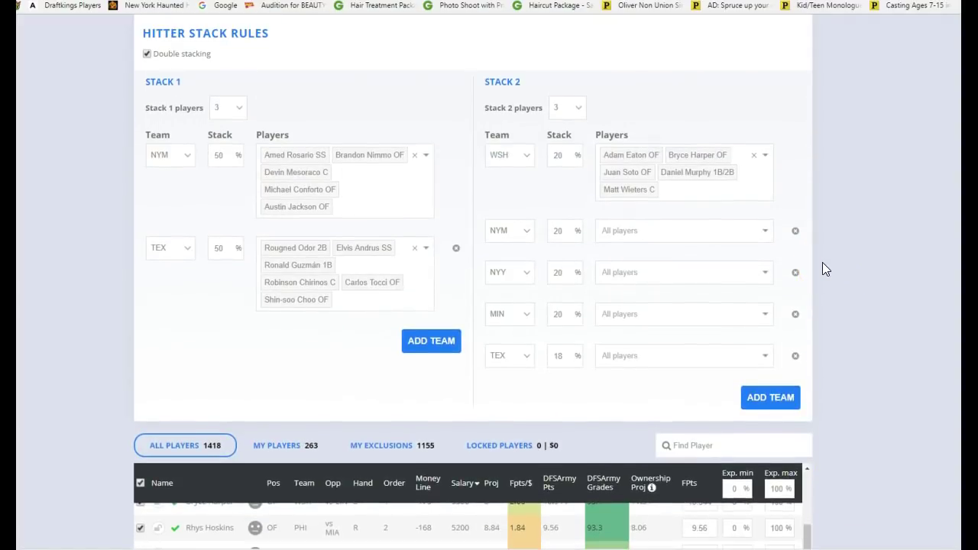
scroll(822, 262, "up", 3)
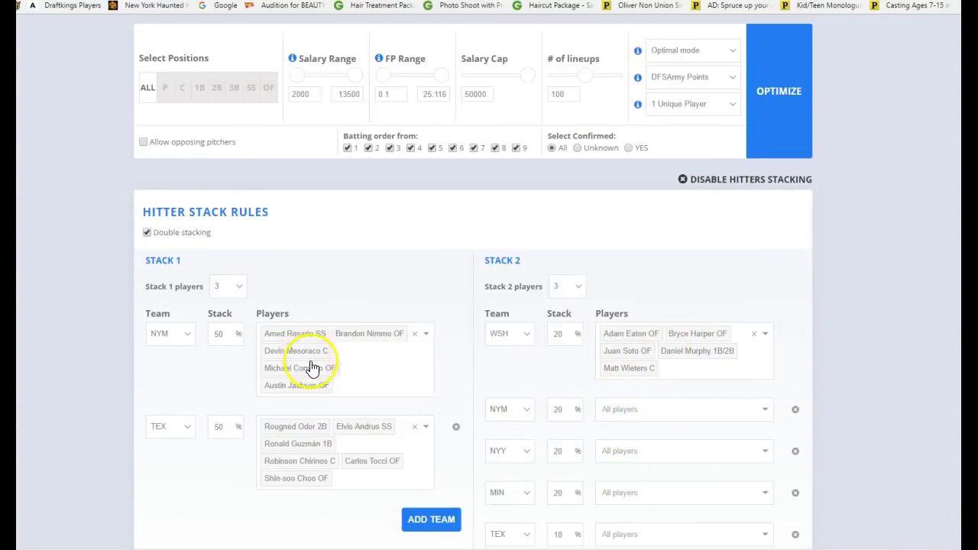
left_click(229, 323)
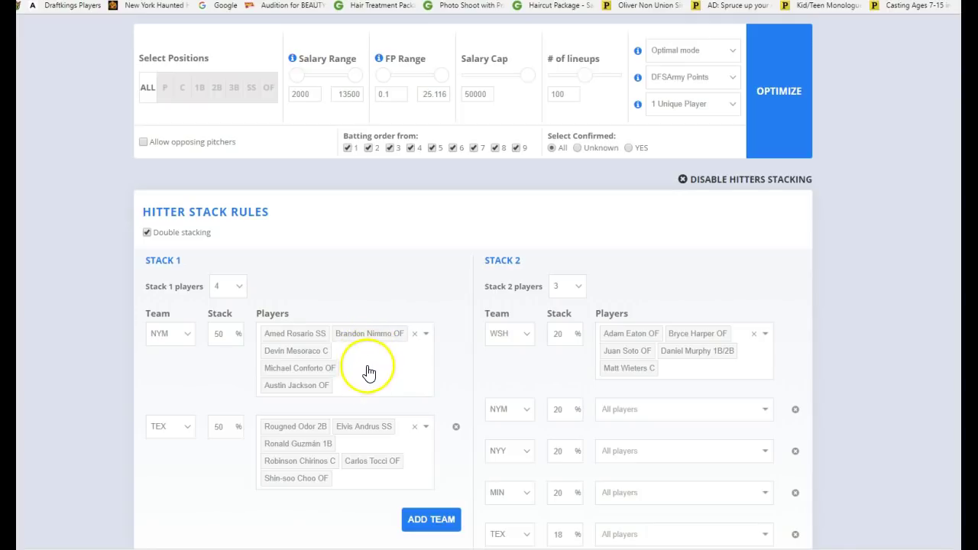
left_click(368, 394)
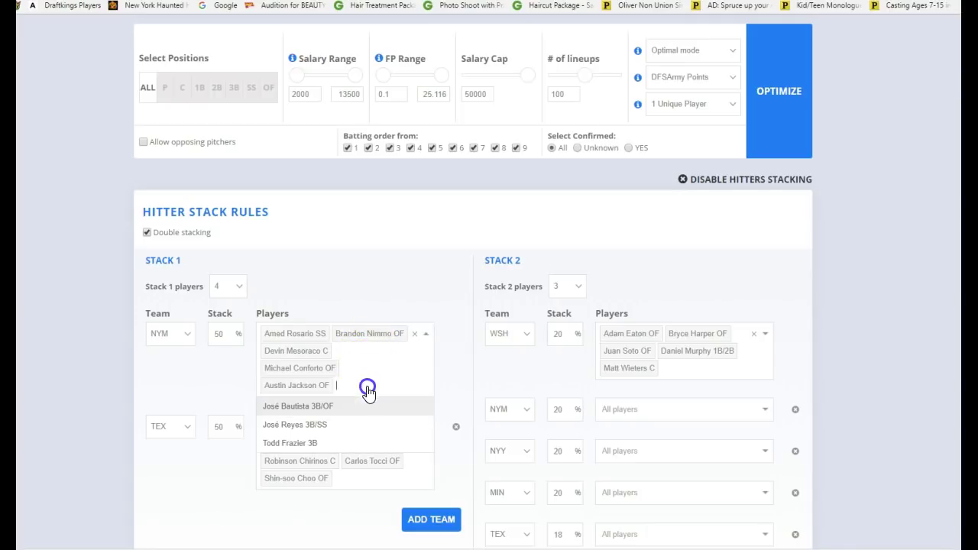
left_click(347, 424)
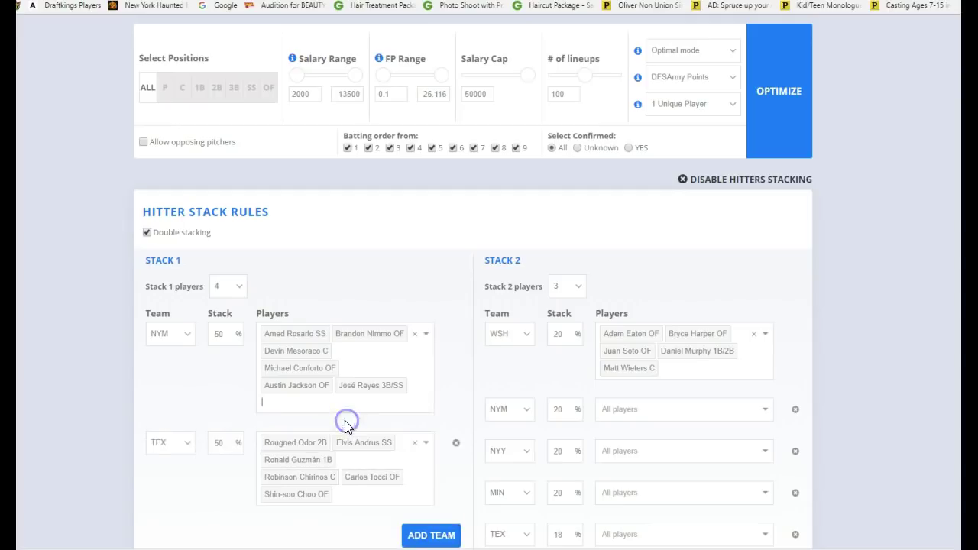
Optimize the lineups with the 4-player Stack 1 and check the generated lineups against the stack rules
left_click(796, 110)
scroll(885, 180, "down", 15)
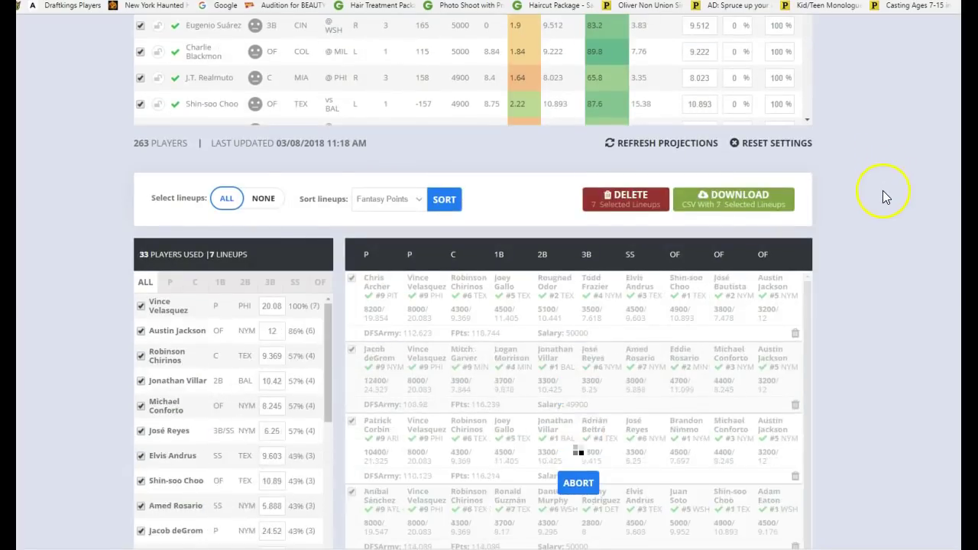
scroll(880, 205, "up", 9)
scroll(878, 214, "up", 3)
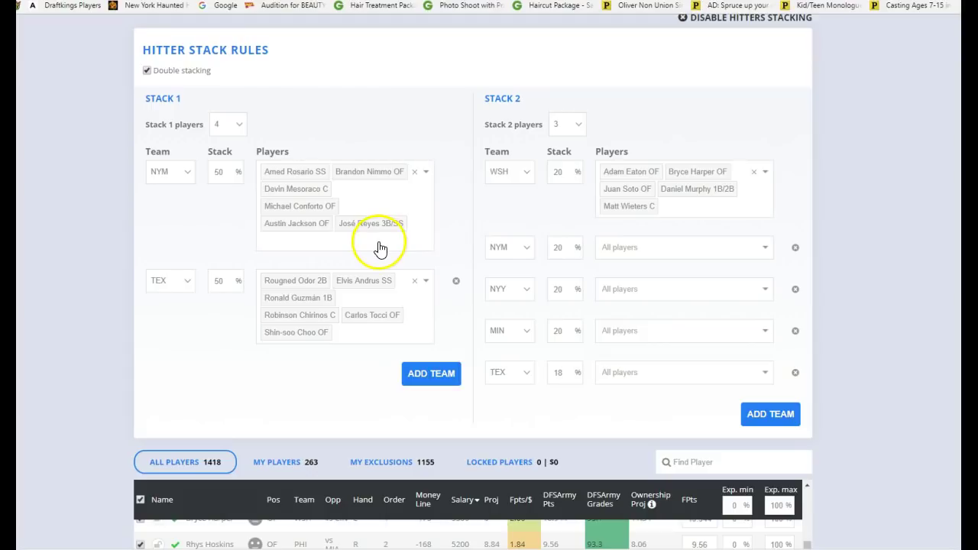
scroll(382, 251, "down", 4)
scroll(402, 254, "down", 3)
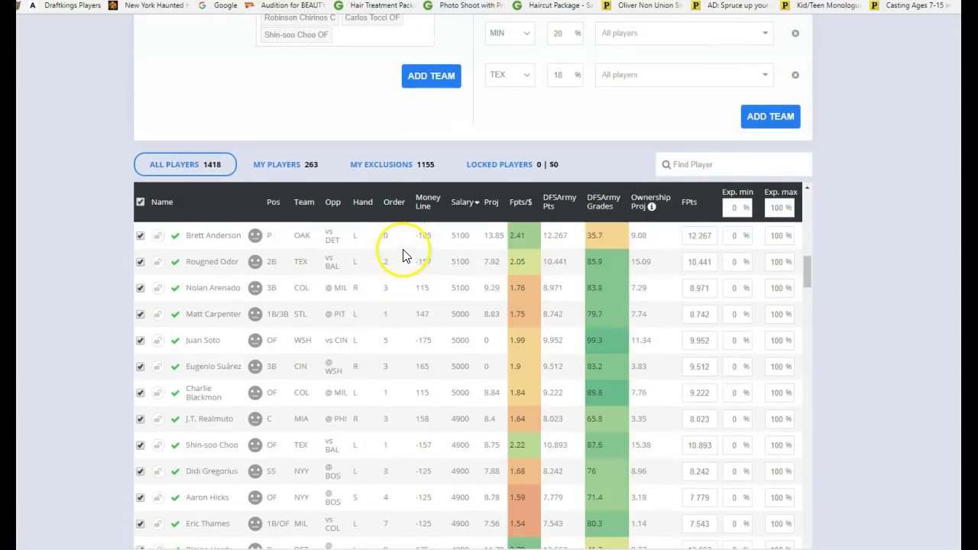
scroll(866, 246, "down", 10)
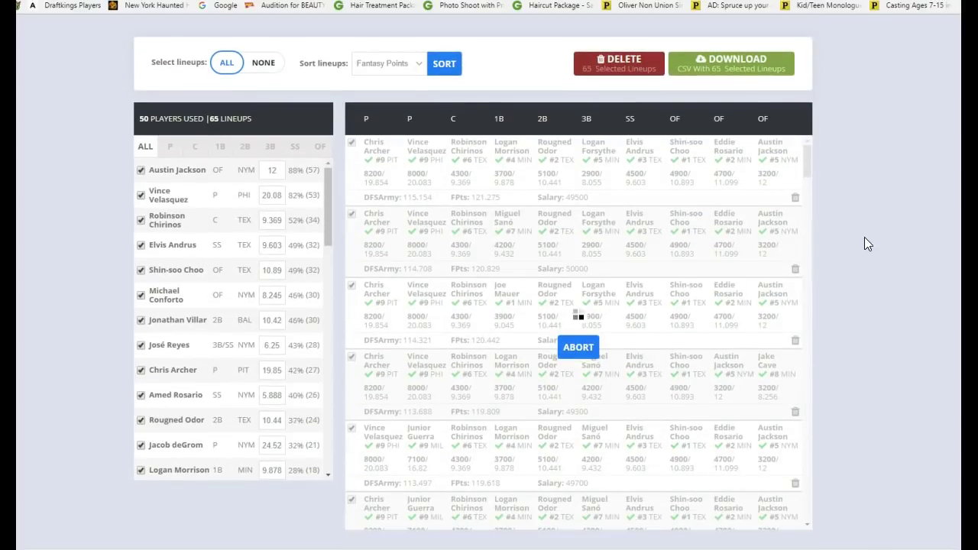
Remove Austin Jackson and José Reyes from the NYM players in Stack 1 and add José Bautista
scroll(866, 239, "up", 5)
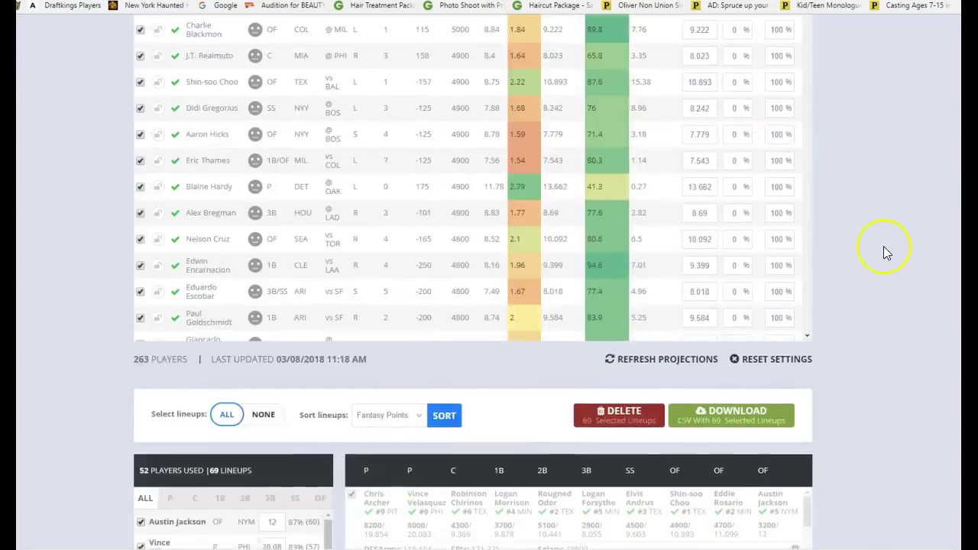
scroll(873, 257, "up", 8)
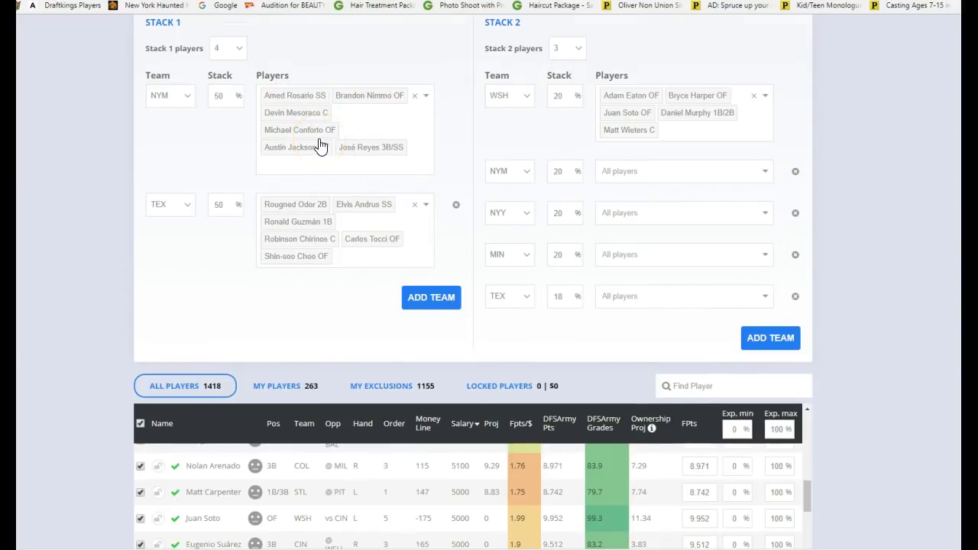
left_click(387, 153)
left_click(366, 172)
left_click(351, 177)
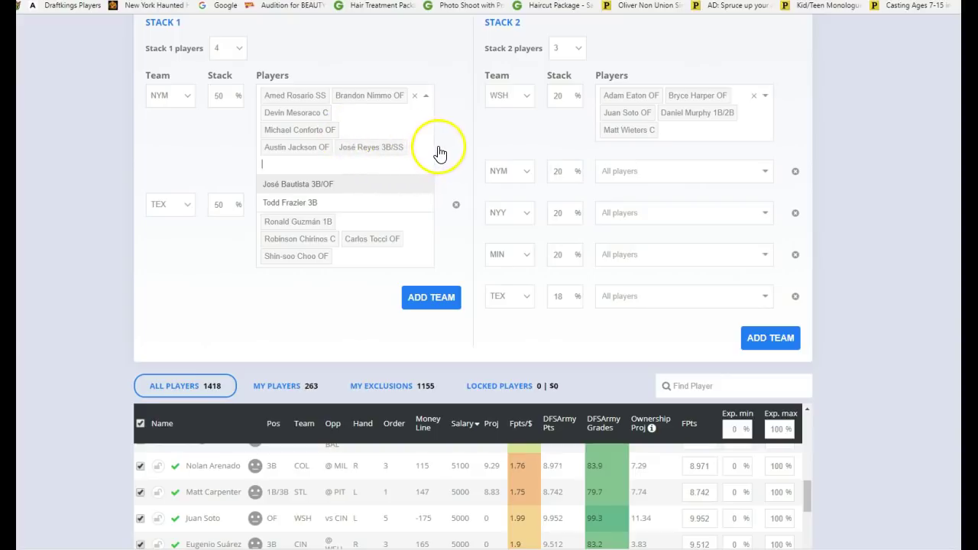
left_click(369, 165)
left_click(413, 135)
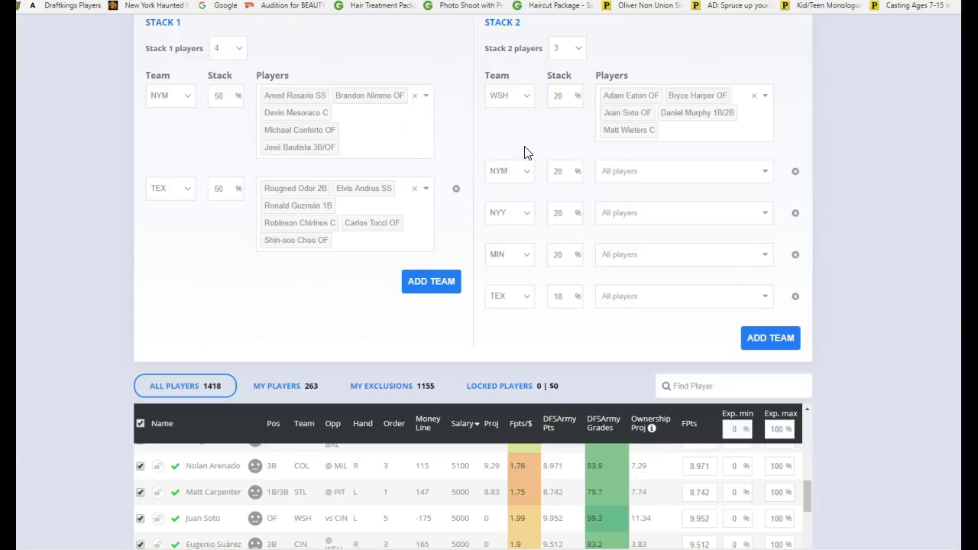
Turn double stacking off and back on in the hitter stack rules
scroll(210, 268, "up", 3)
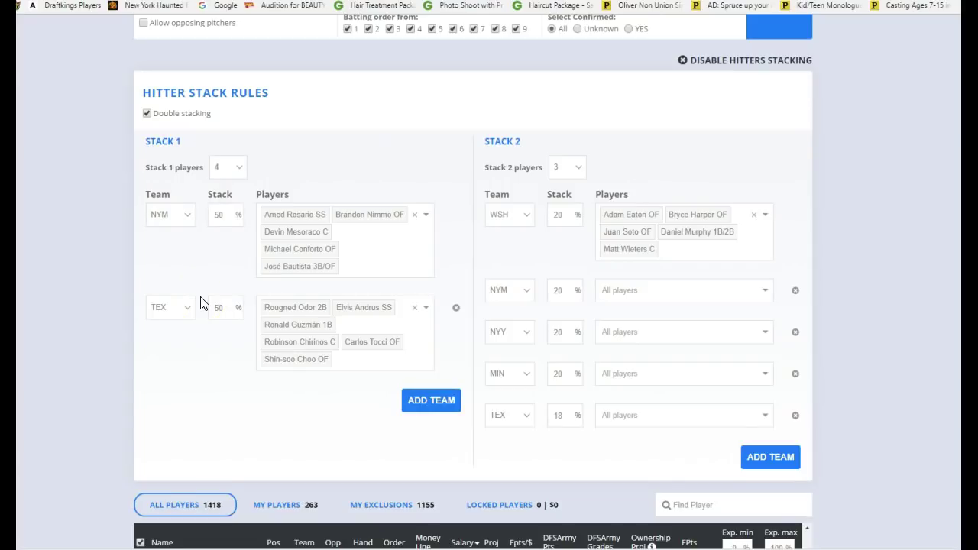
left_click(147, 113)
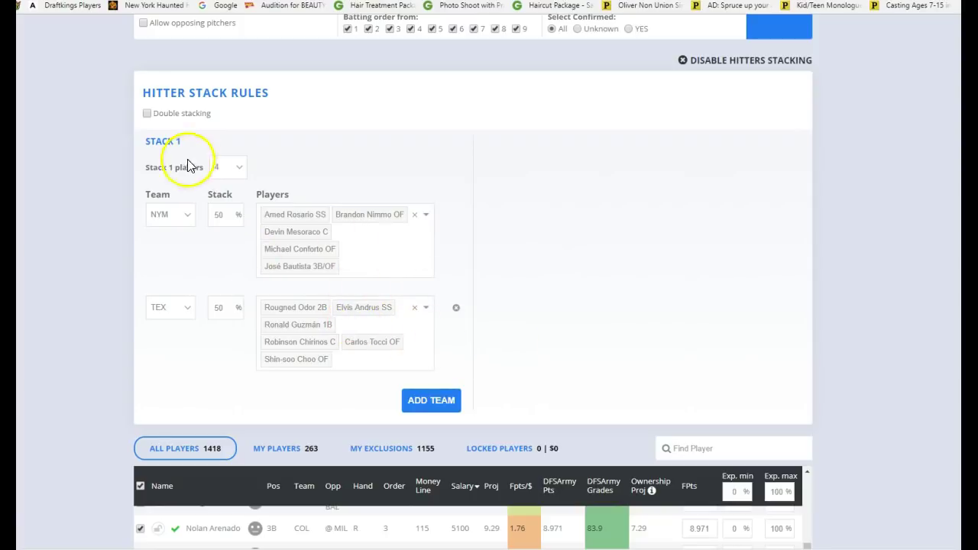
left_click(148, 115)
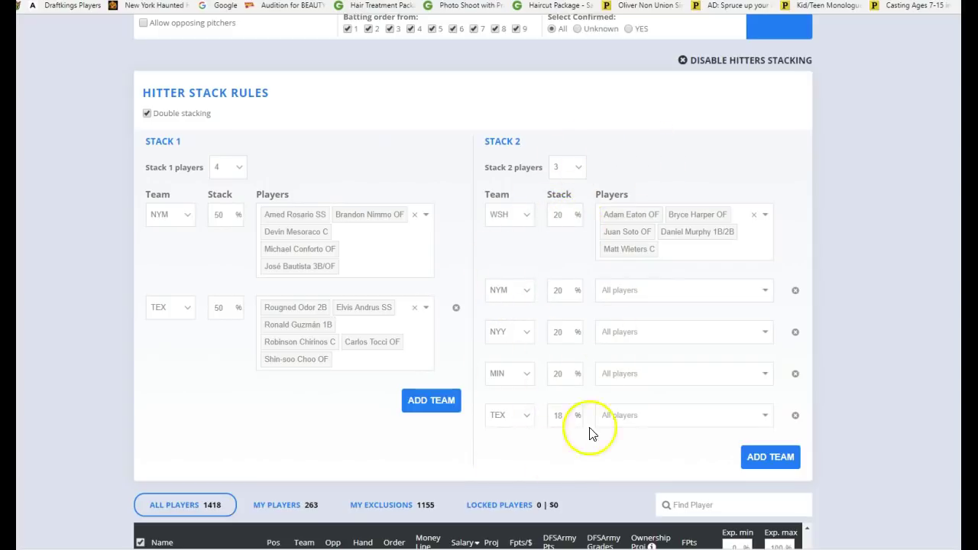
Try to optimize with the Stack 2 TEX exposure at 30%, dismiss the alert and set the exposure back to 18%
double_click(565, 417)
scroll(876, 22, "up", 2)
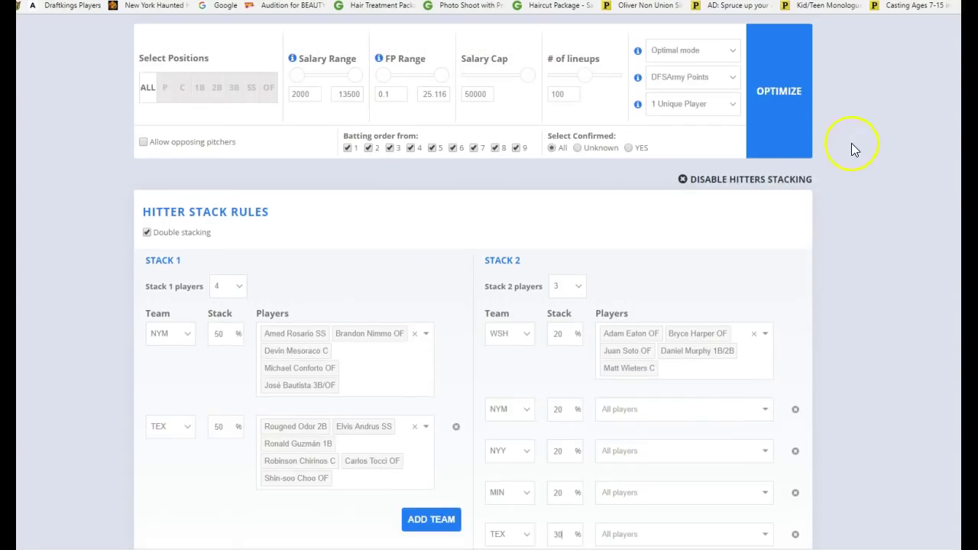
left_click(764, 111)
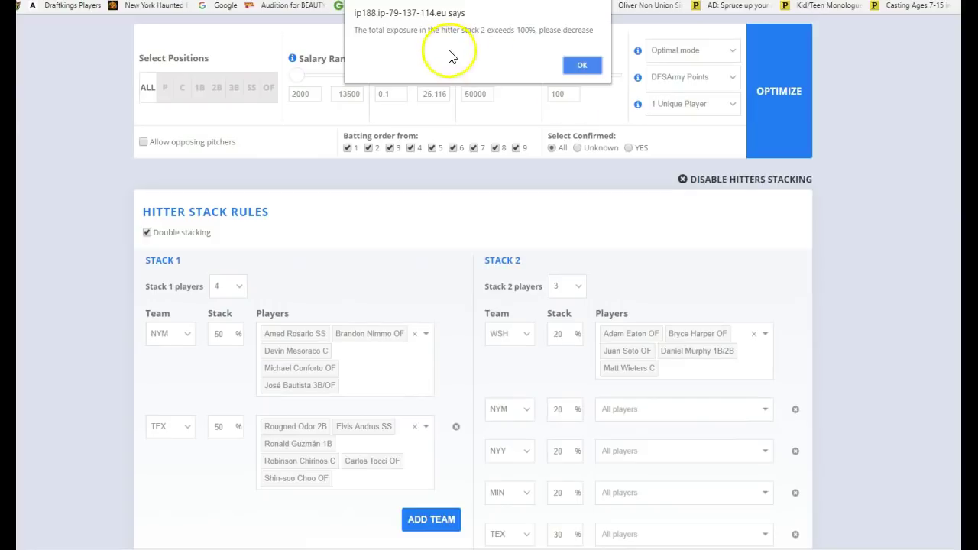
left_click(583, 68)
scroll(625, 188, "down", 3)
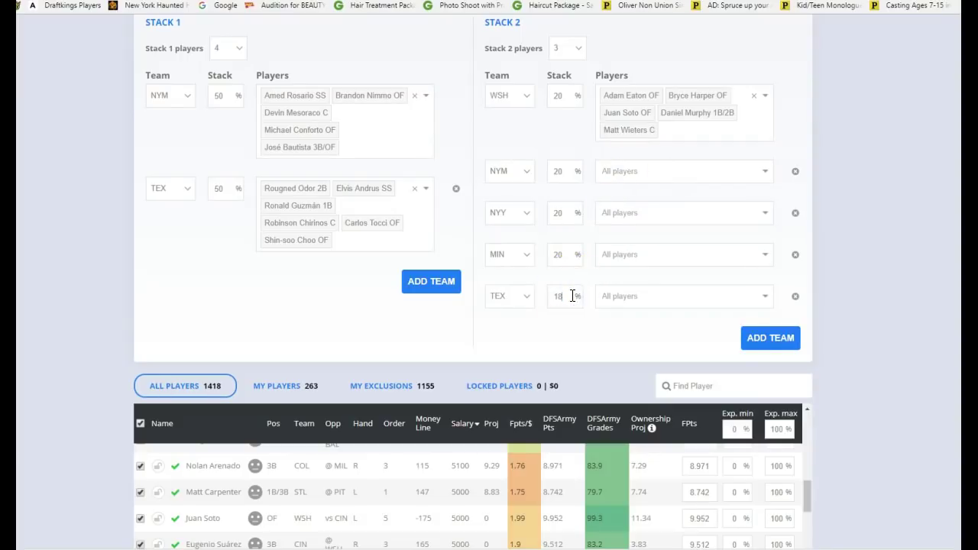
Remove the MIN team from Stack 2 and rerun the lineup optimization
scroll(611, 324, "down", 2)
scroll(611, 316, "up", 3)
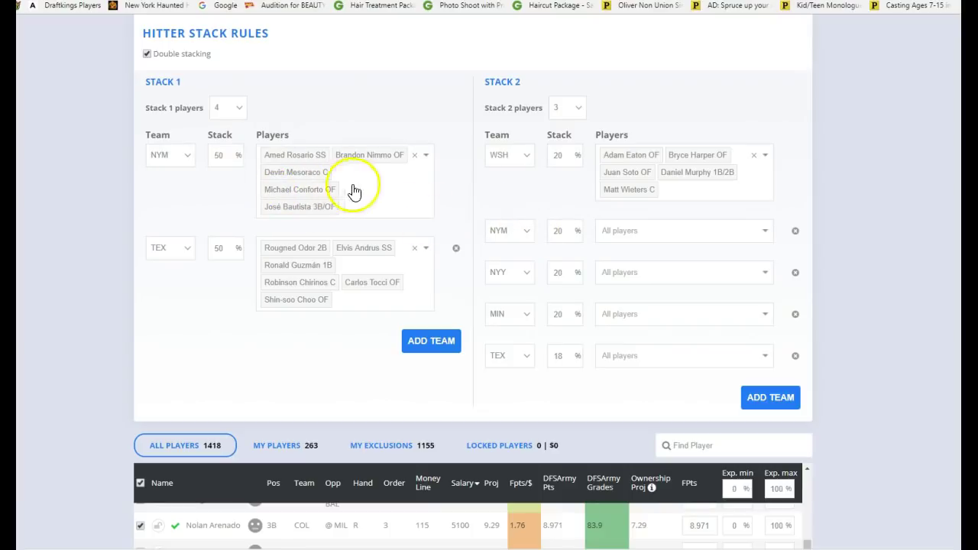
left_click(565, 320)
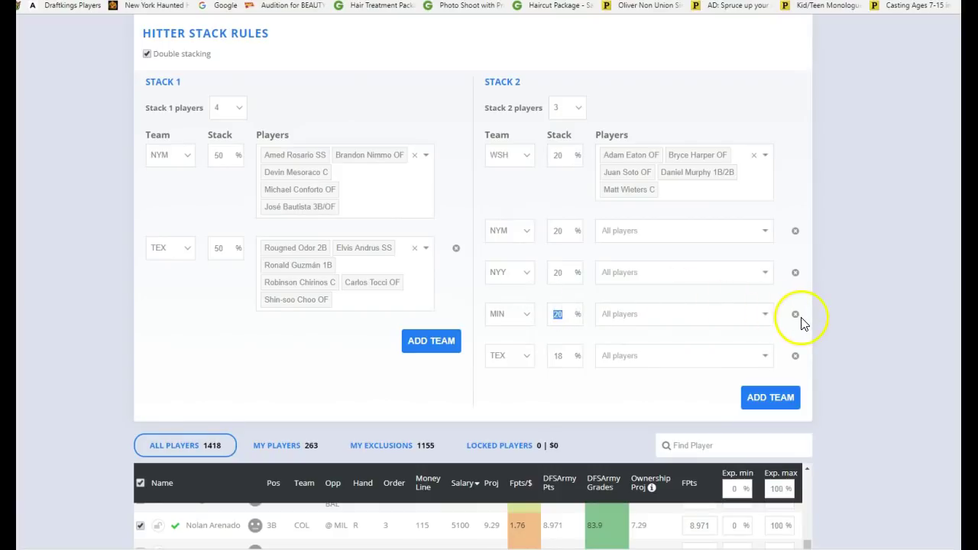
left_click(795, 314)
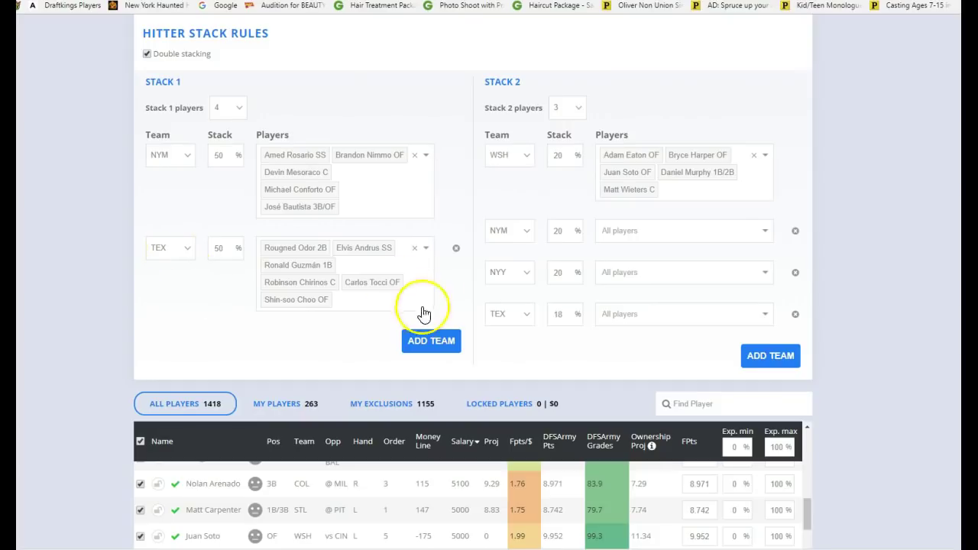
scroll(801, 233, "up", 4)
left_click(801, 189)
scroll(871, 223, "down", 14)
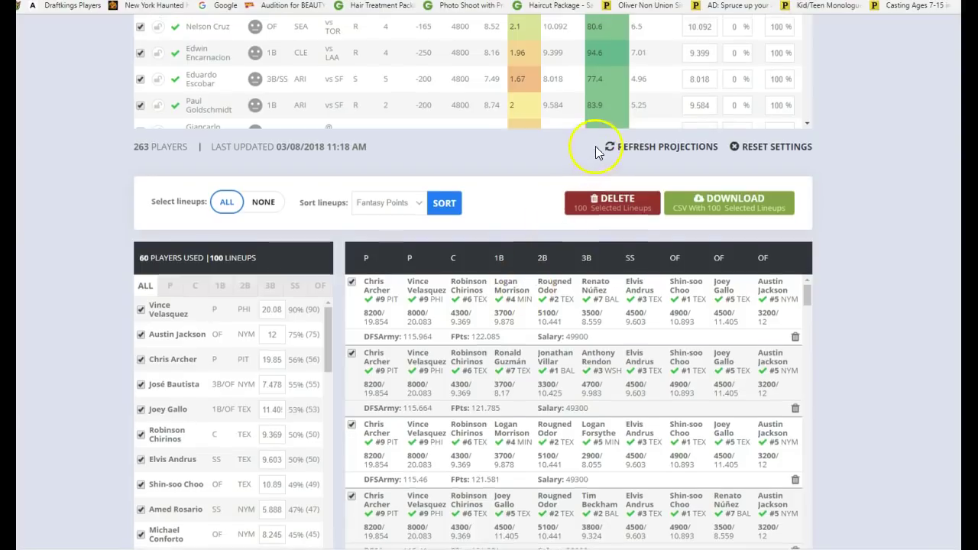
scroll(595, 146, "up", 5)
scroll(866, 145, "up", 10)
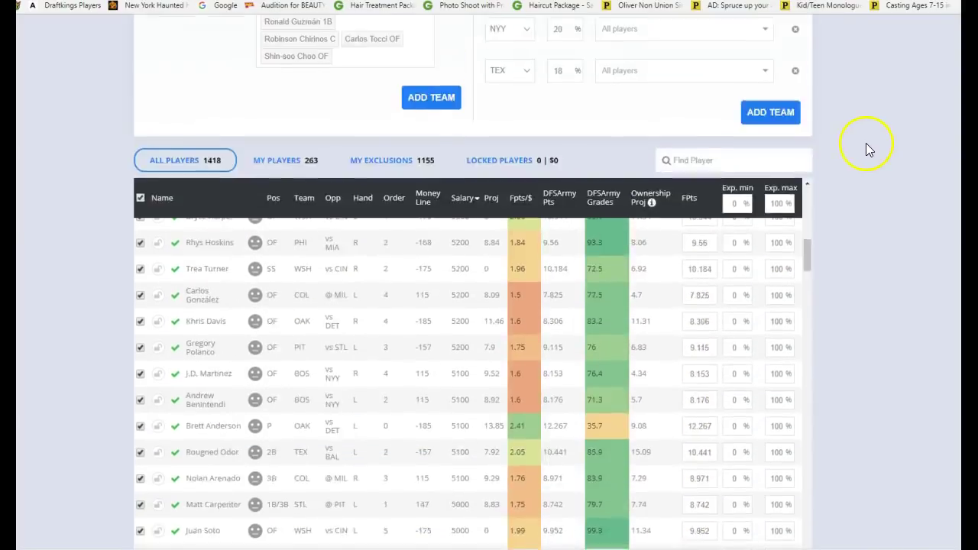
scroll(864, 143, "up", 2)
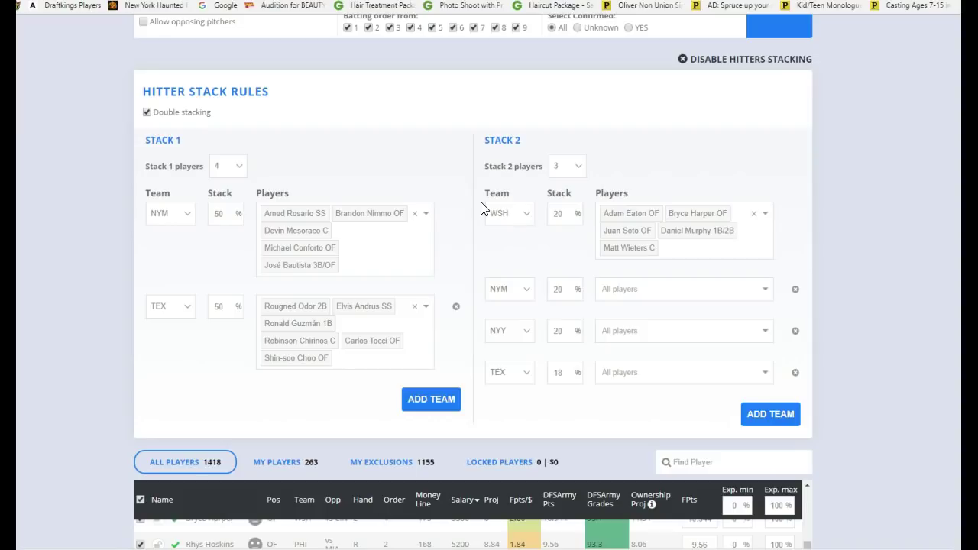
scroll(171, 442, "down", 2)
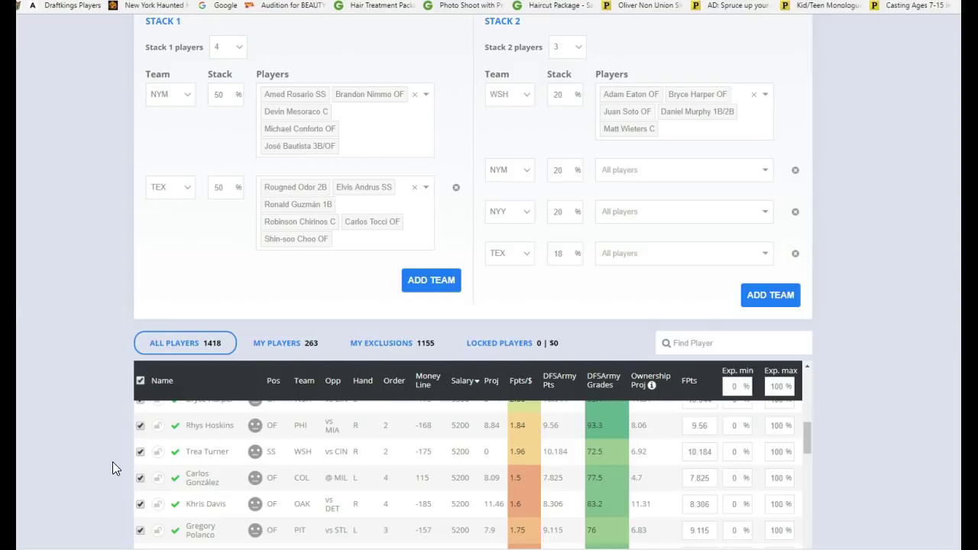
scroll(88, 352, "down", 3)
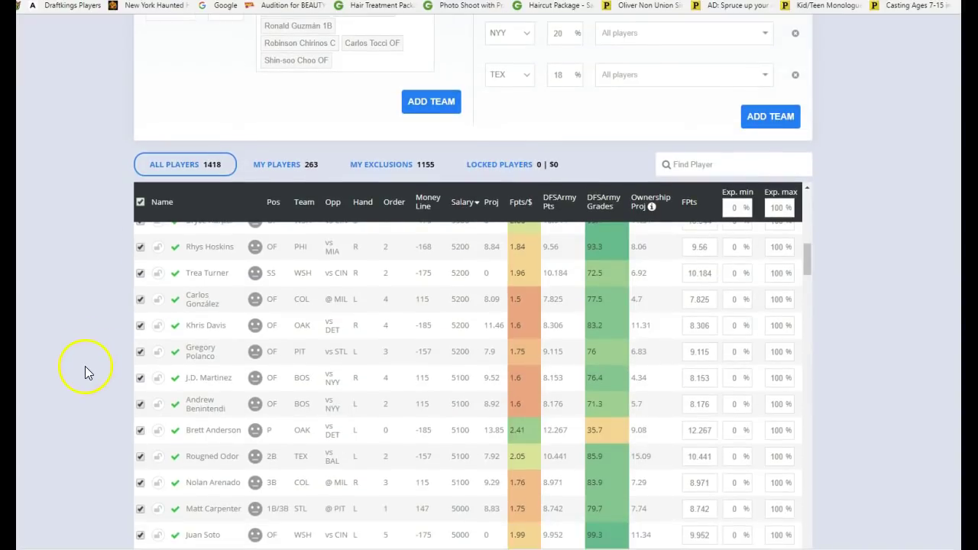